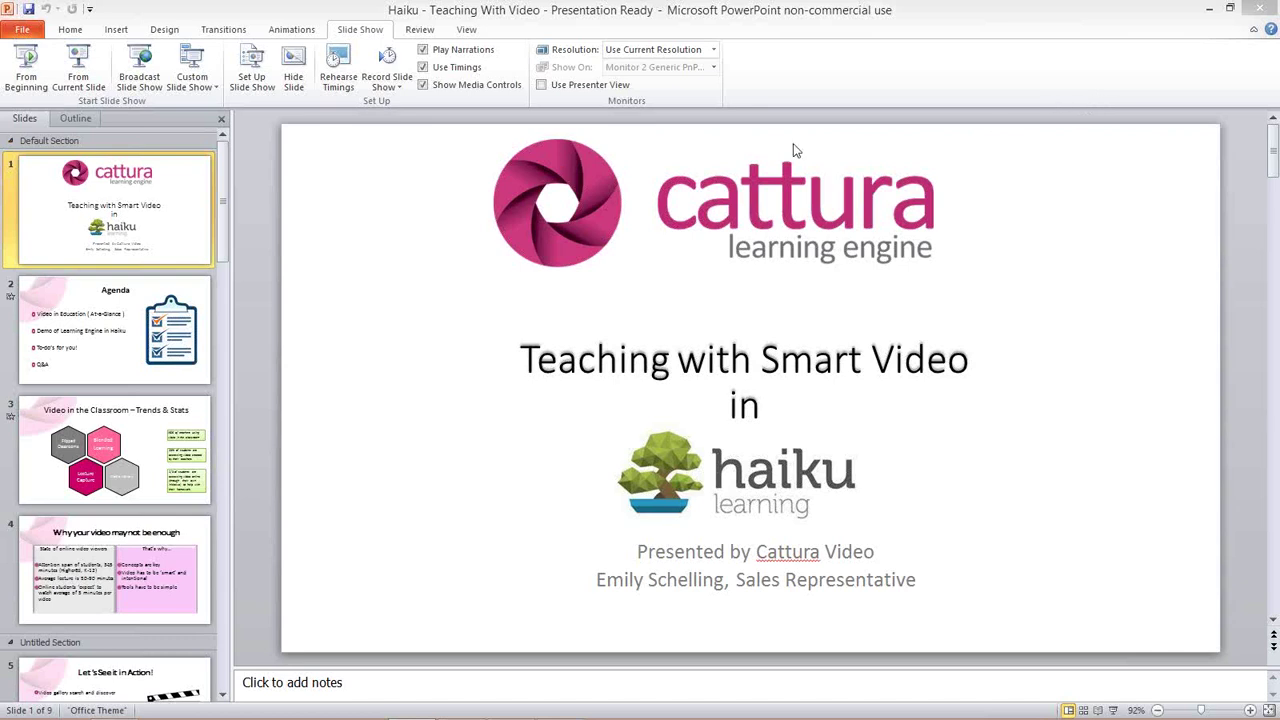
- Start the Teaching with Smart Video slide show from the first slide
left_click(30, 72)
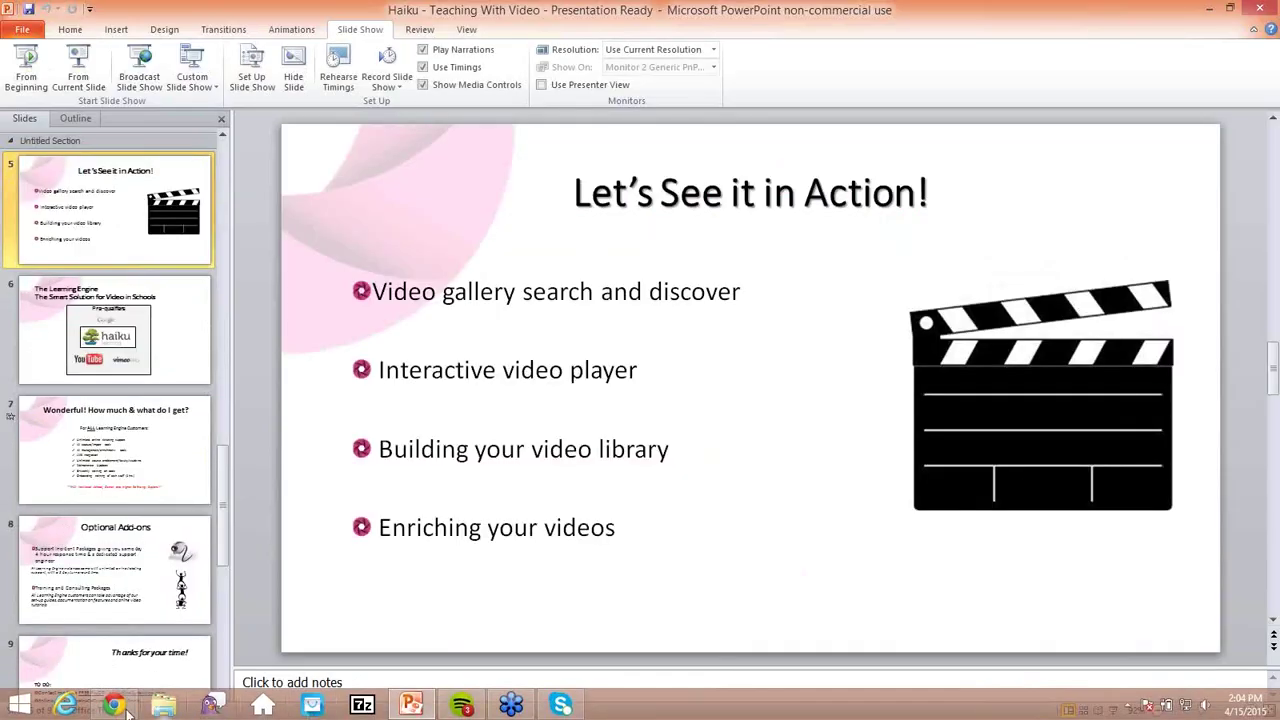
- Switch to the Haiku Learning course page in the browser
left_click(114, 705)
- Scroll the American History - 19th Century page to view its Learning Engine video library
scroll(250, 292, "up", 3)
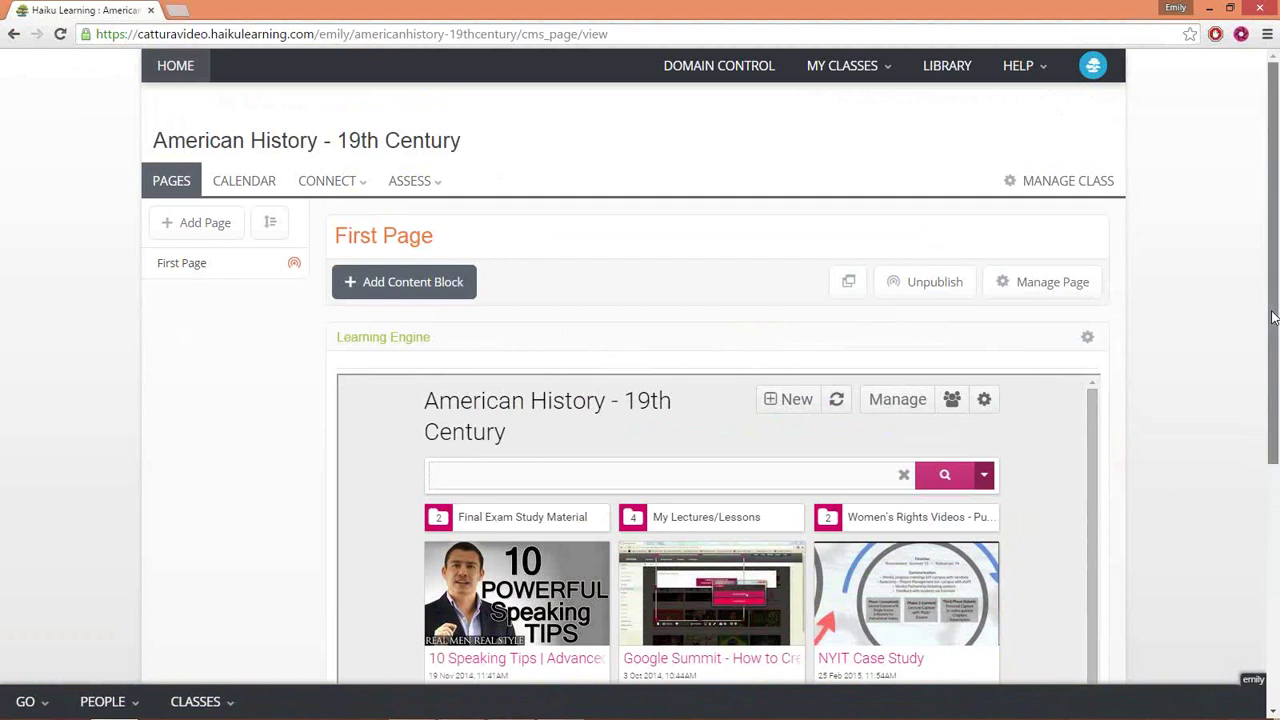
scroll(1274, 328, "down", 1)
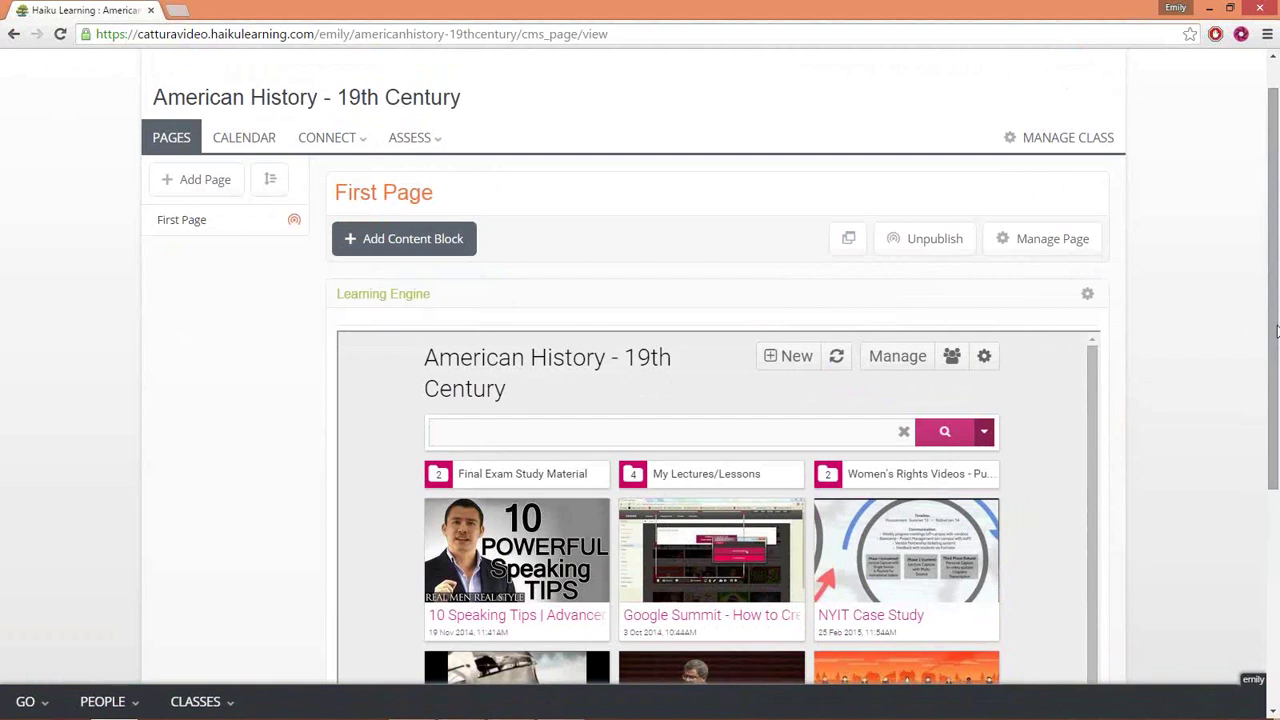
scroll(1086, 378, "down", 1)
- Scroll the gallery to reveal the Battle Stations and Women in the 19th Century tiles
scroll(1086, 378, "up", 1)
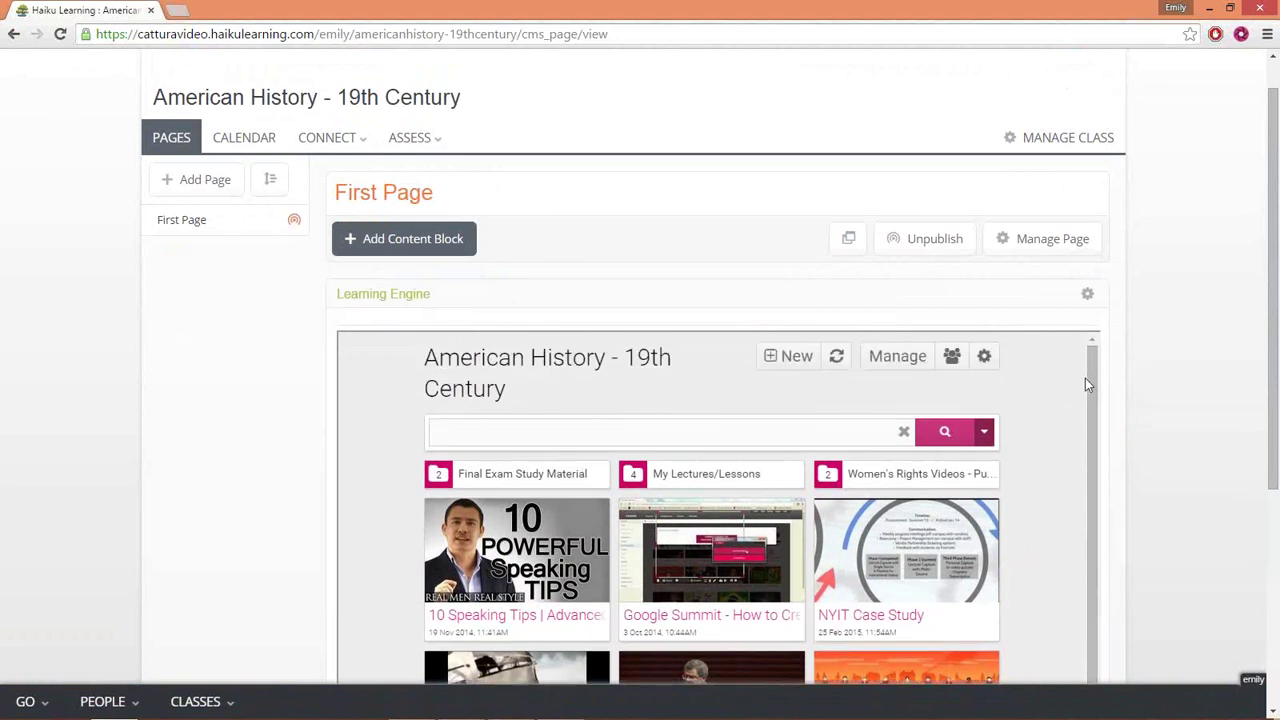
left_click_drag(1266, 343, 1278, 460)
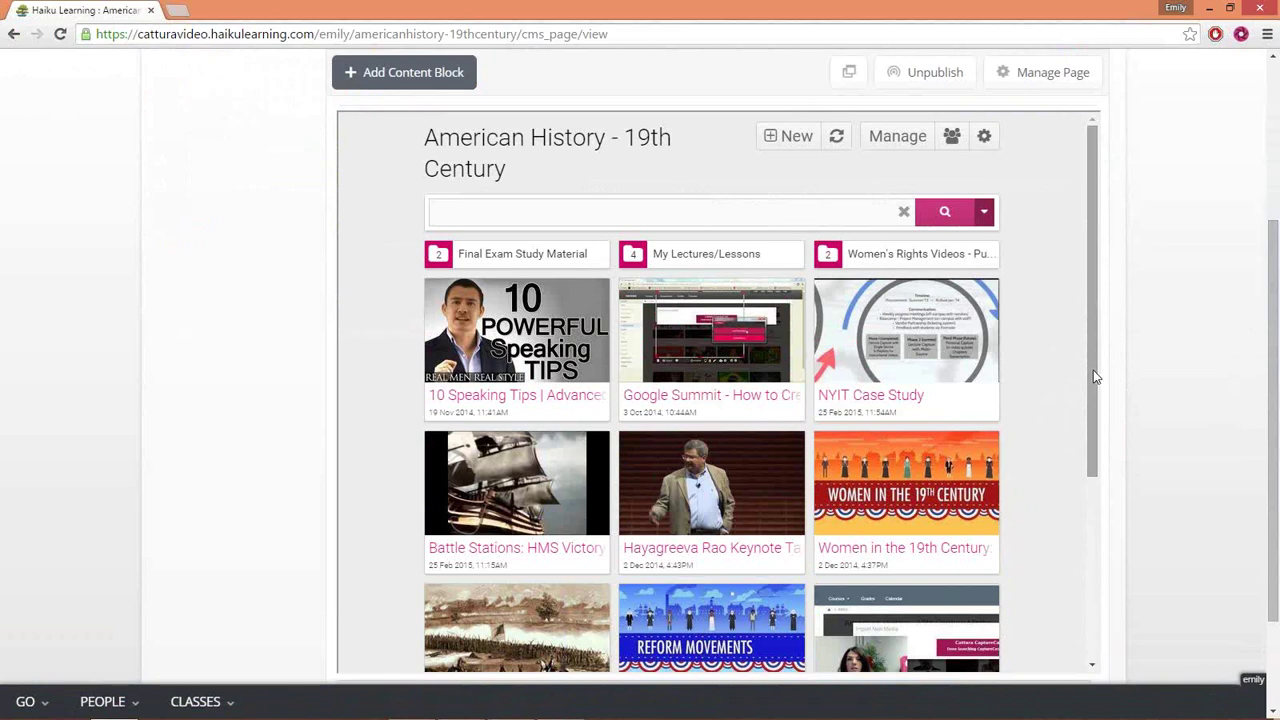
left_click_drag(1093, 376, 1093, 318)
- Search the gallery for 'google' and open the Google Summit - How to Create and Curate Content video
left_click(595, 208)
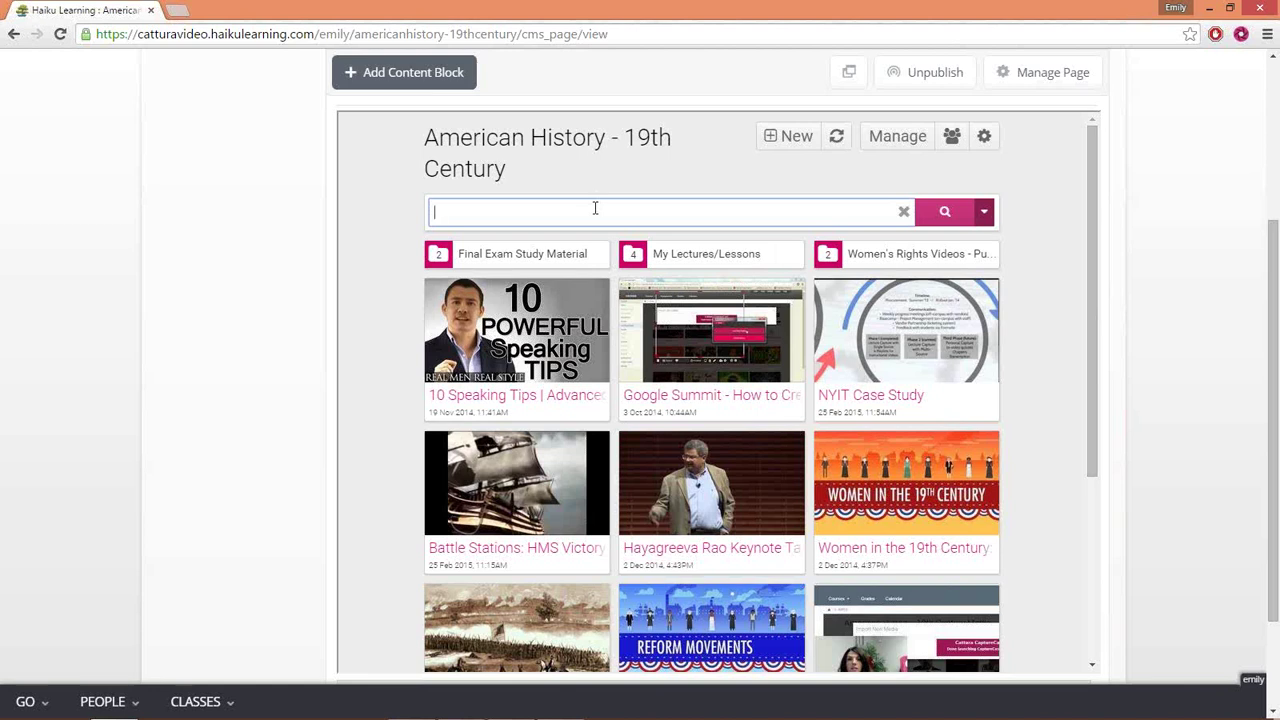
type("google")
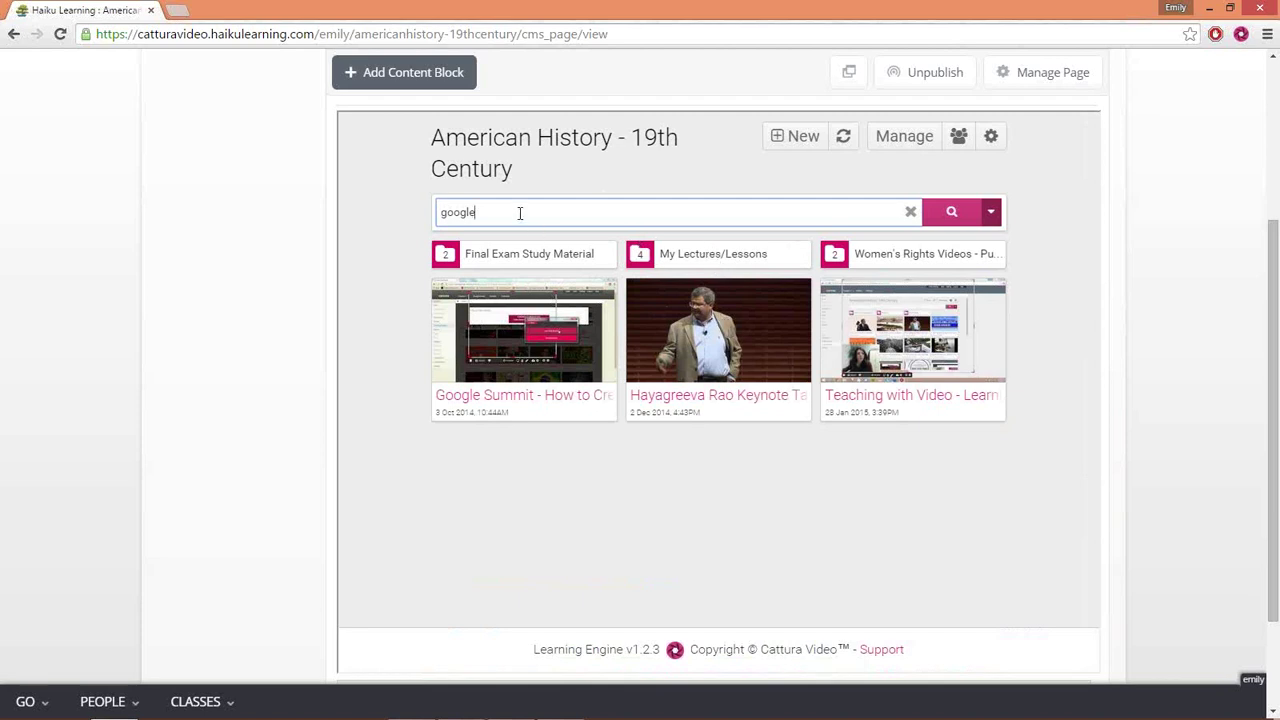
left_click(519, 328)
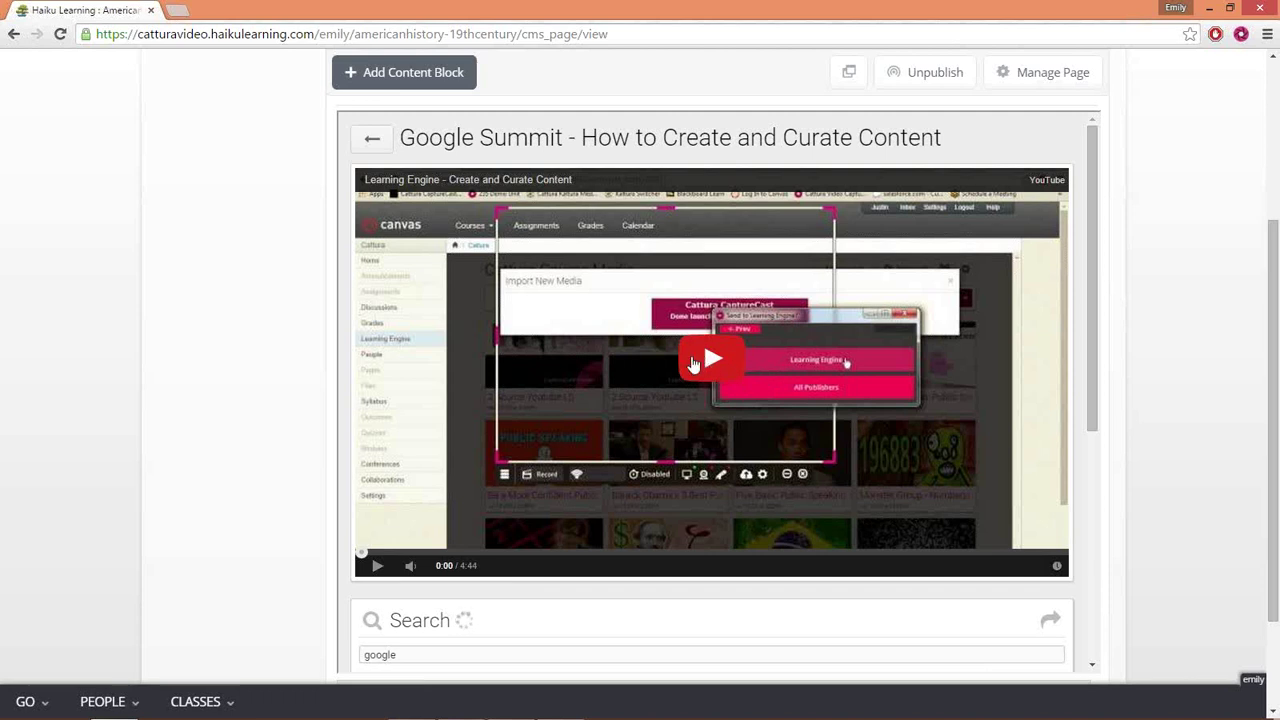
- Retype 'google' in the video's search field to list its four transcript matches
scroll(717, 366, "down", 1)
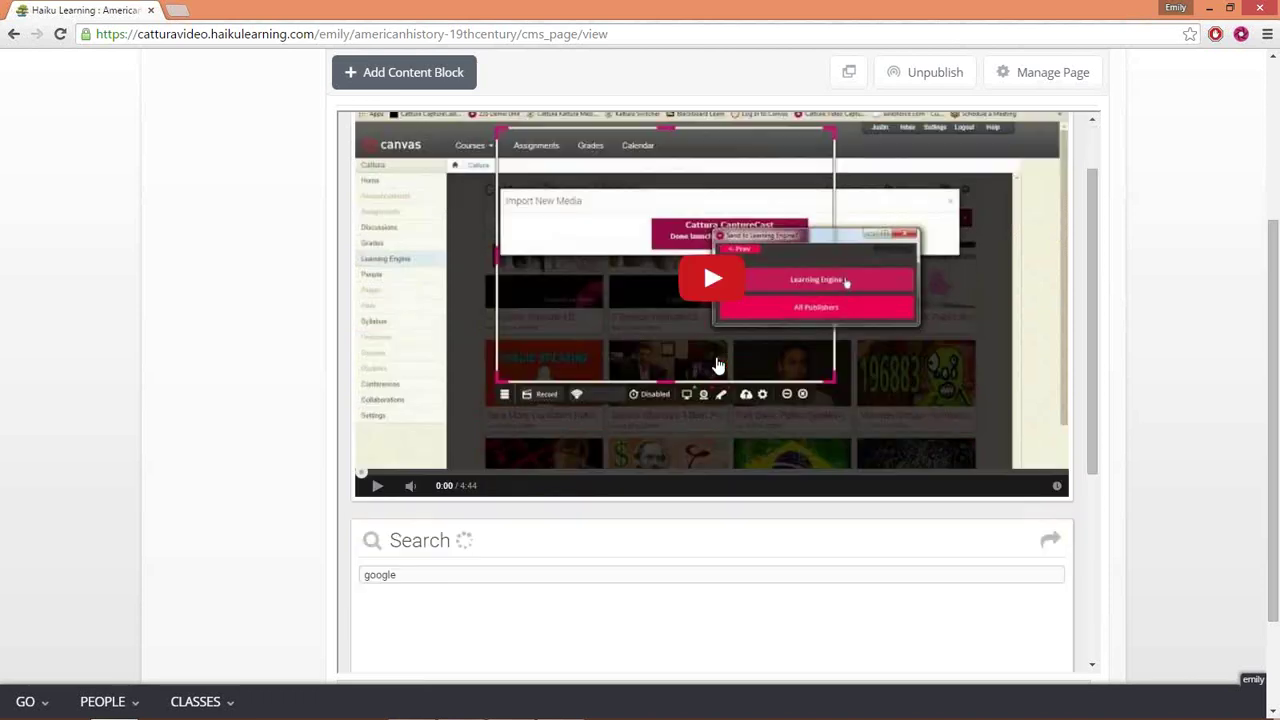
scroll(717, 366, "down", 2)
left_click(491, 411)
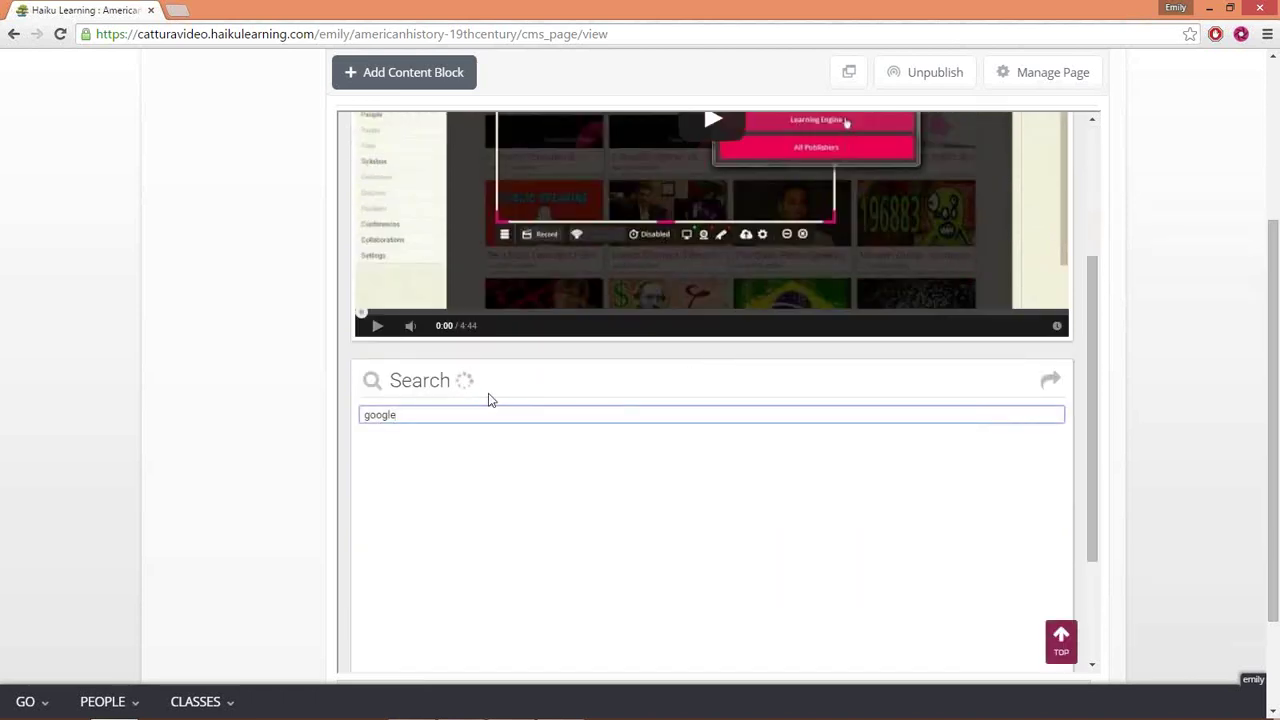
key("BackSpace")
key("BackSpace")
key("BackSpace")
key("BackSpace")
key("BackSpace")
key("BackSpace")
type("google")
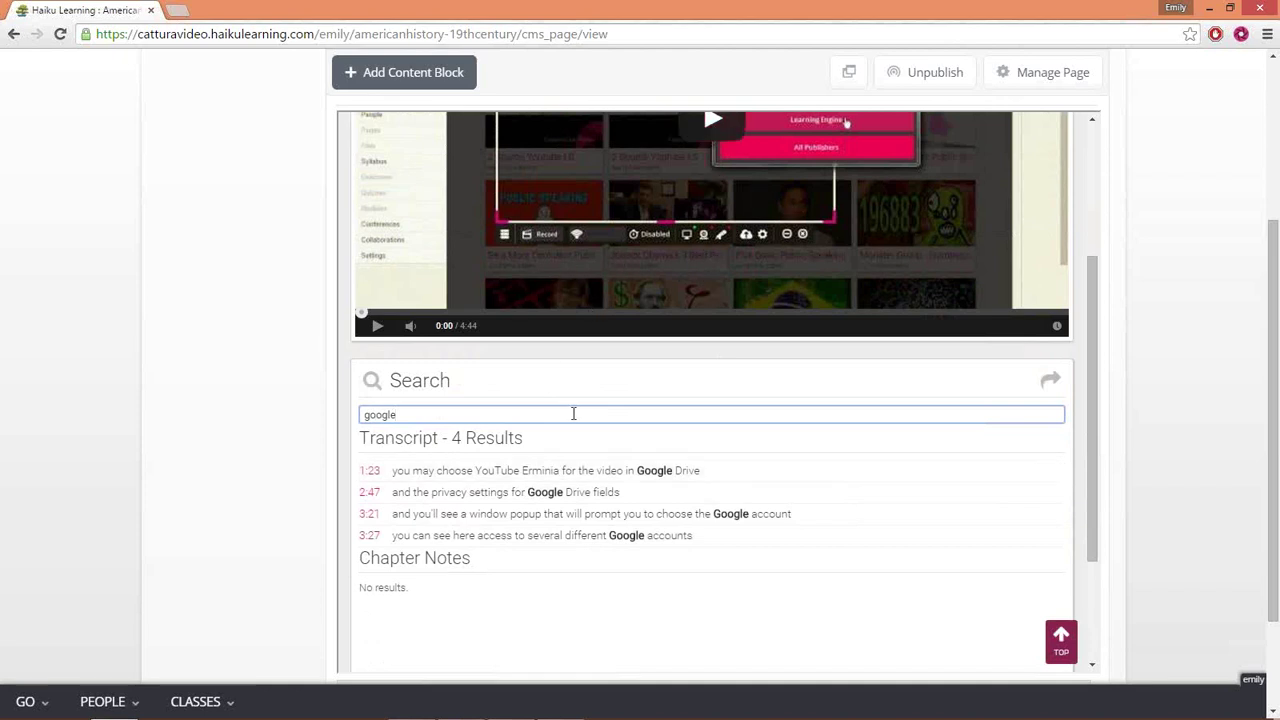
- Play muted from the 2:47 match, clear the 'google' search, and show the chapter notes
left_click(588, 495)
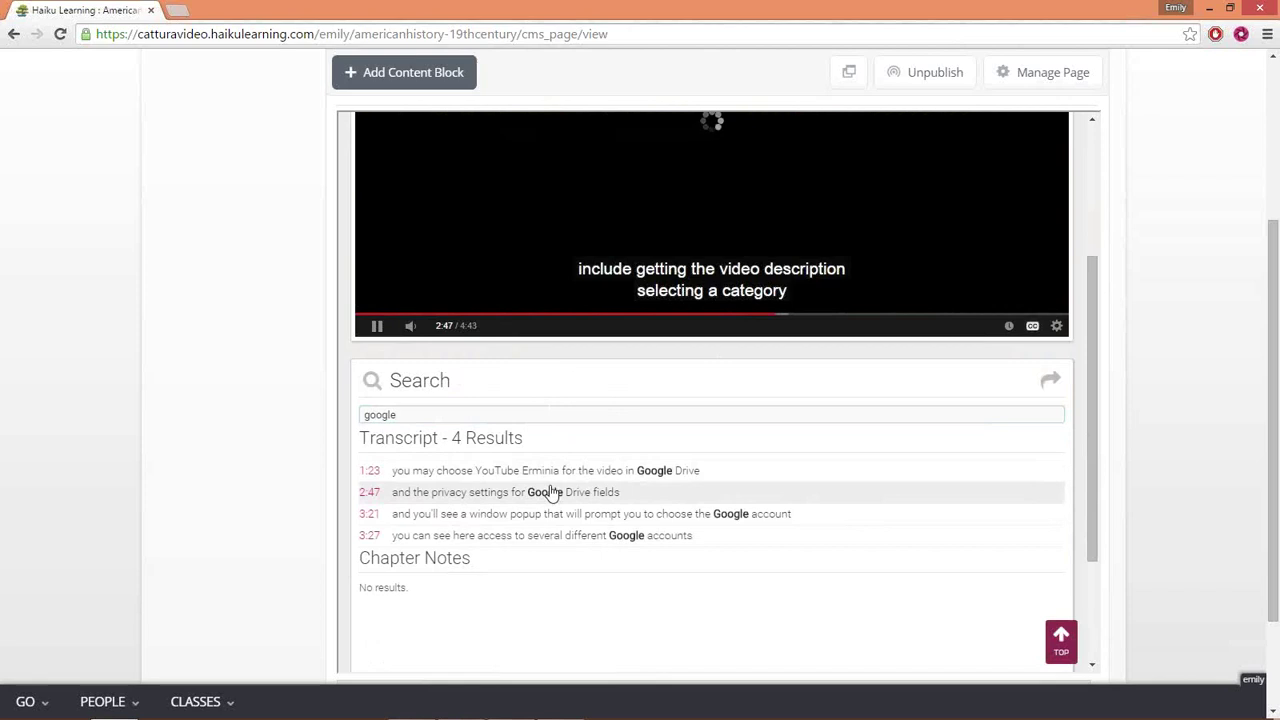
left_click(408, 330)
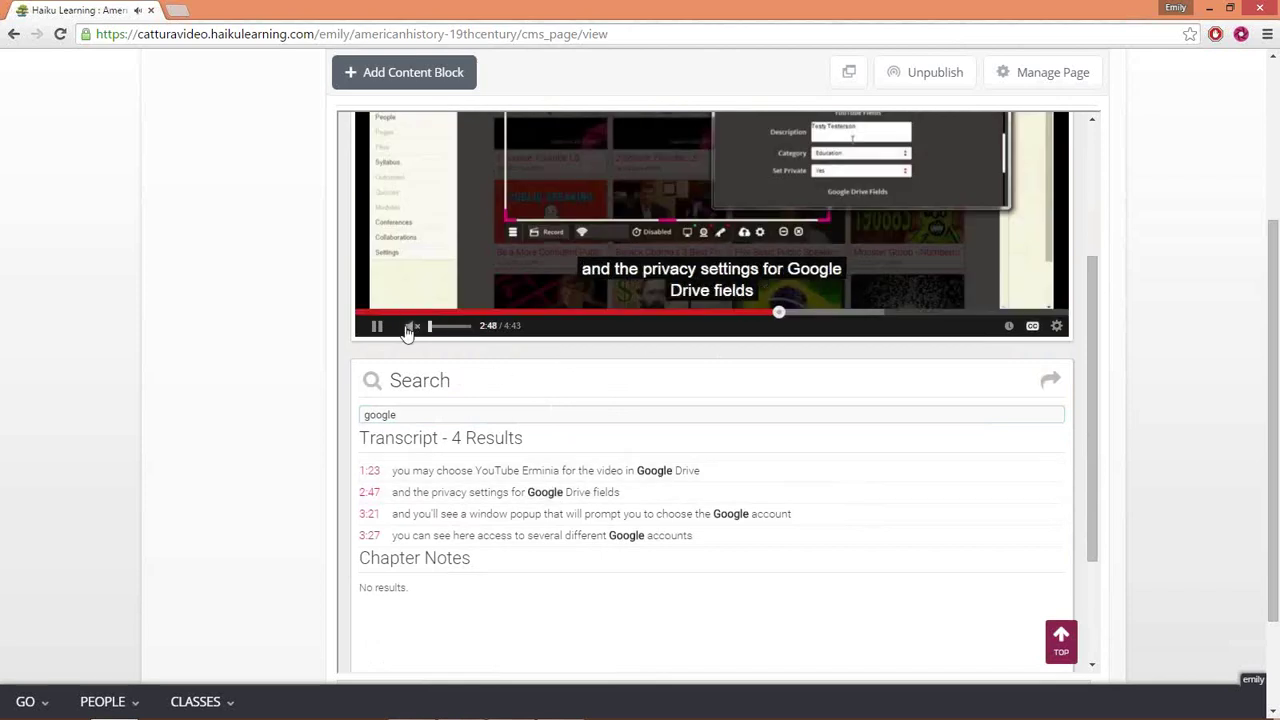
left_click(484, 407)
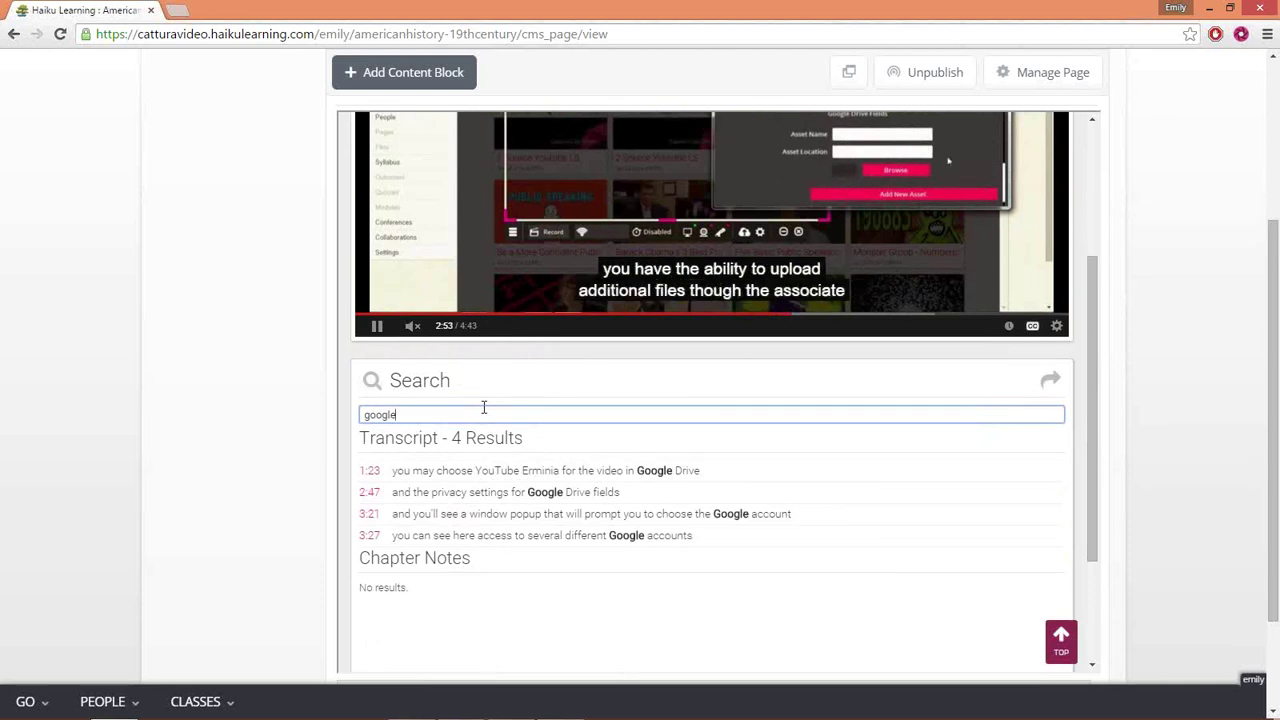
key("BackSpace")
key("BackSpace")
key("BackSpace")
key("BackSpace")
key("BackSpace")
key("BackSpace")
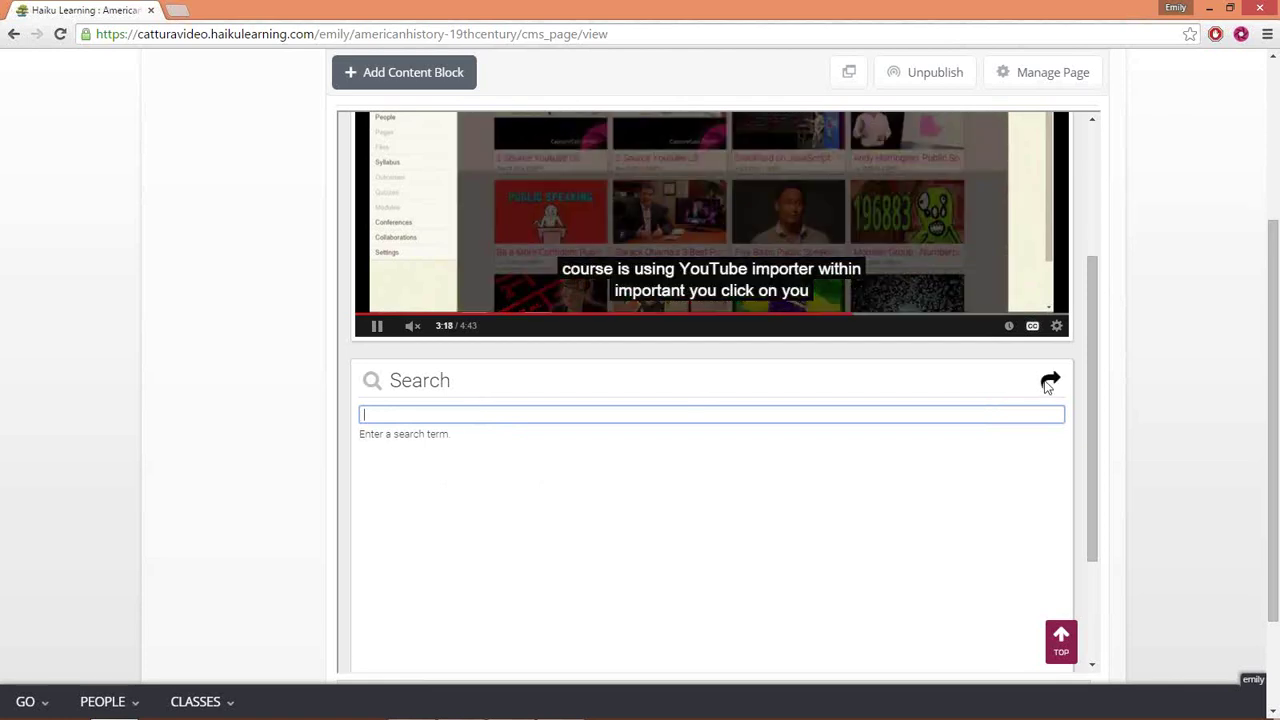
left_click(1048, 382)
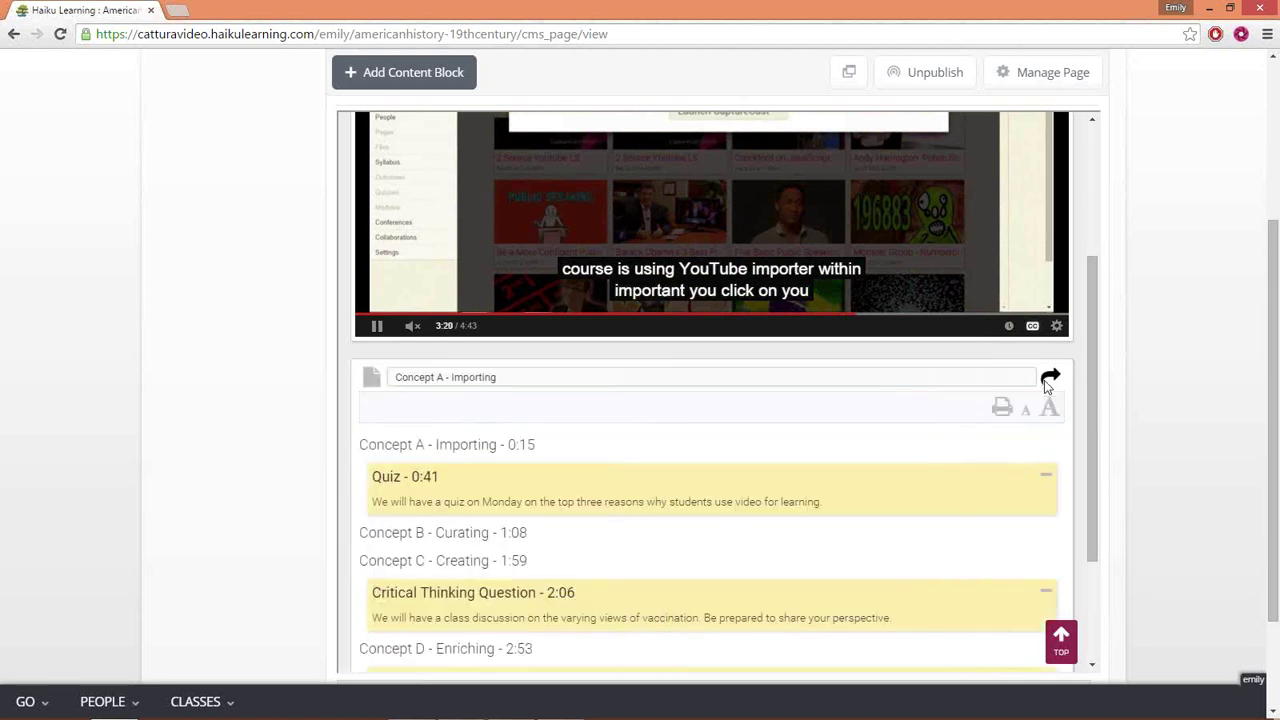
- Scroll through the printable Concept A notes, then close the notes page
scroll(1045, 380, "down", 1)
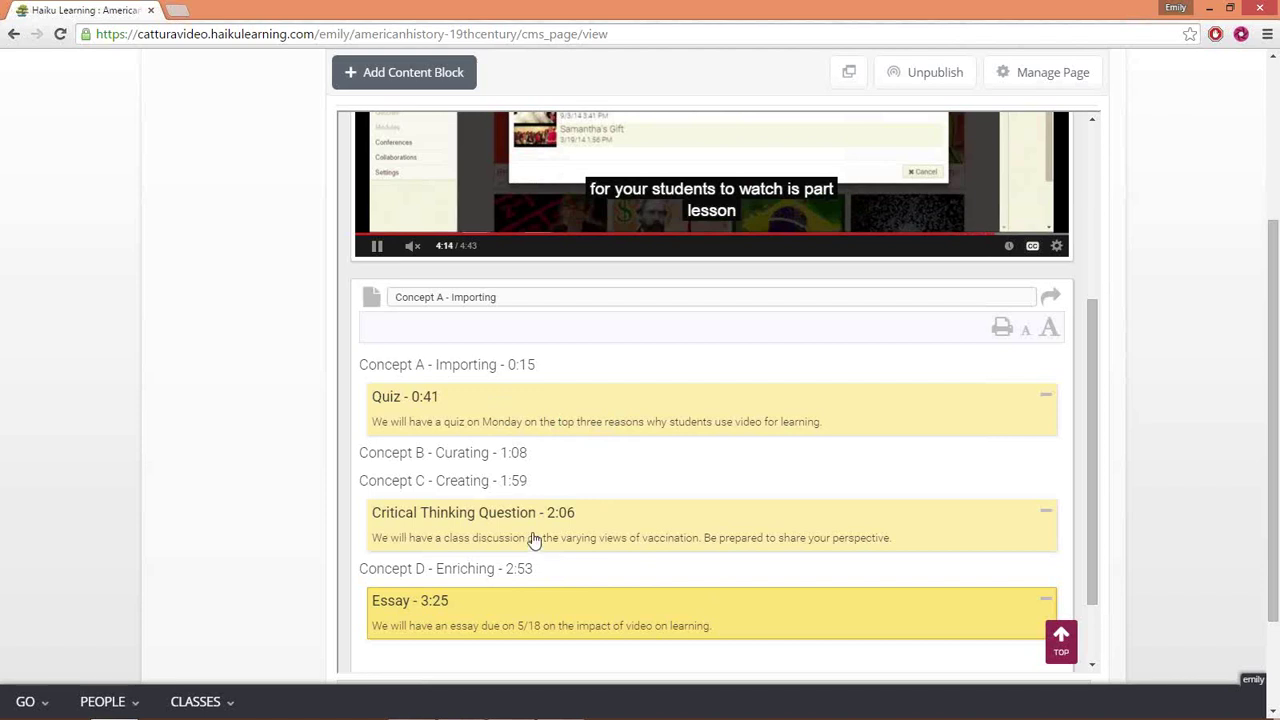
scroll(532, 541, "down", 1)
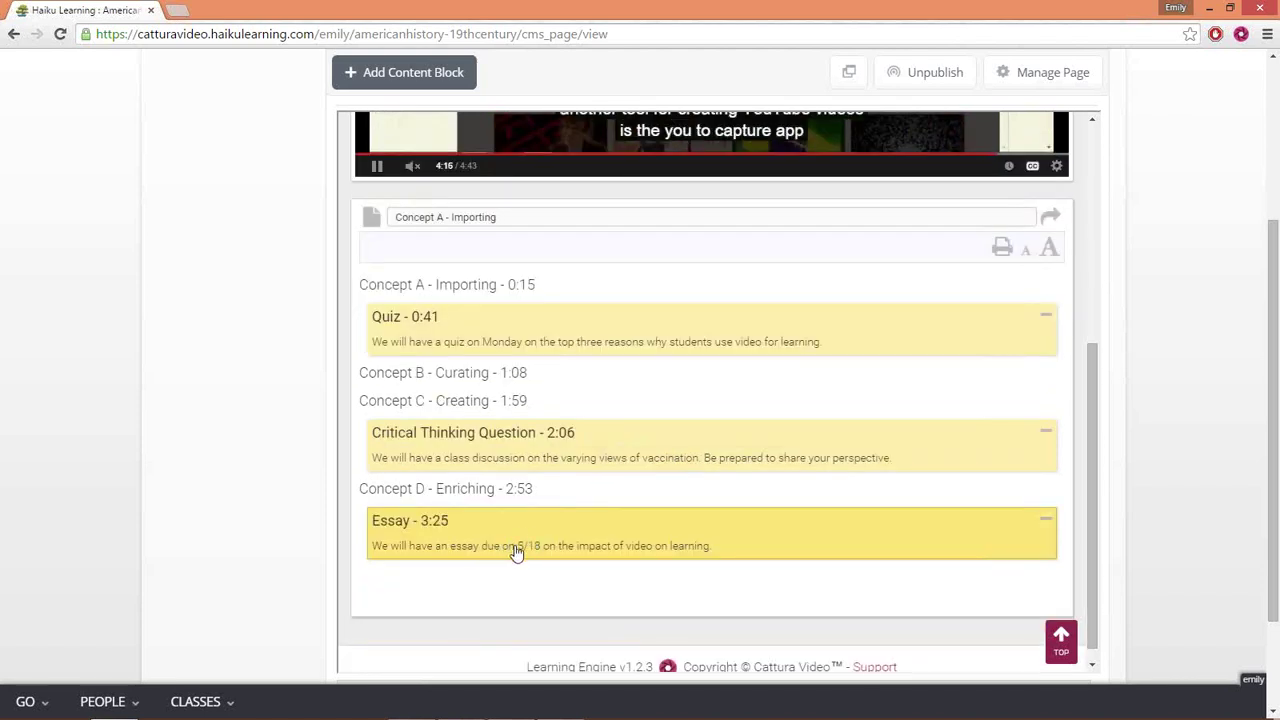
scroll(646, 458, "up", 5)
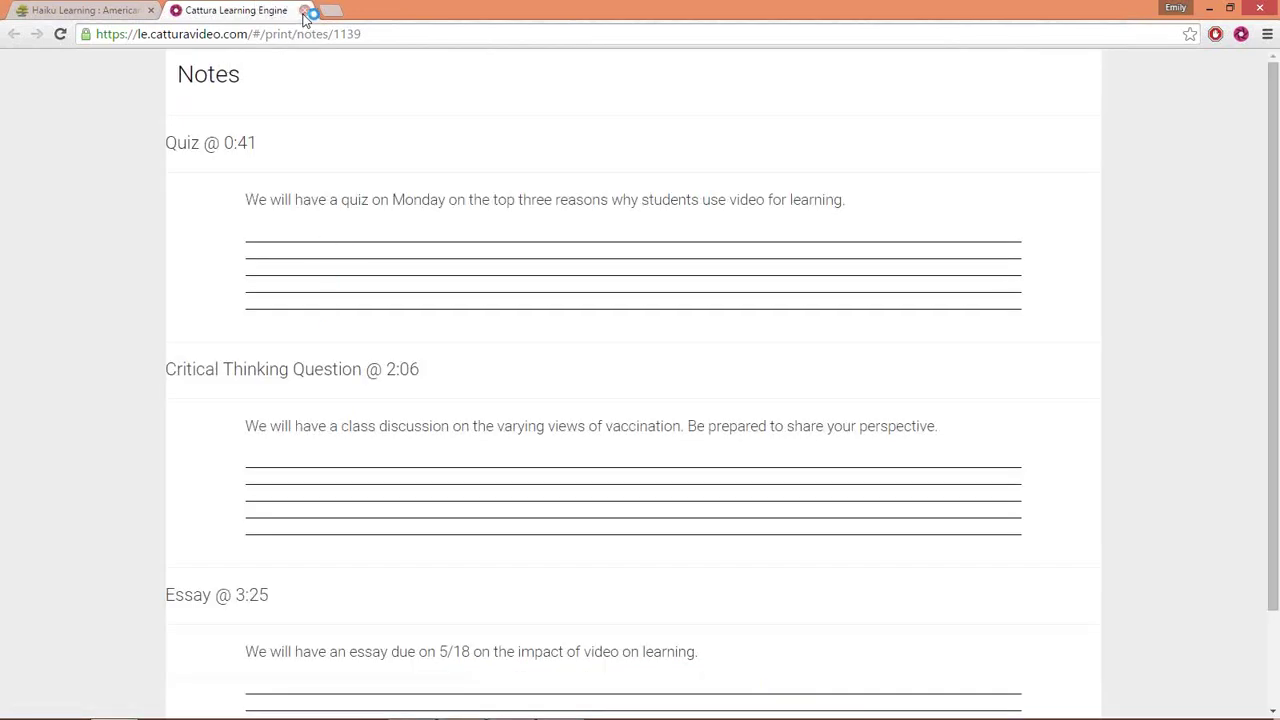
left_click(305, 11)
- Enlarge the notes text, cycle the panel through transcript and search, and replay the video
left_click(1047, 410)
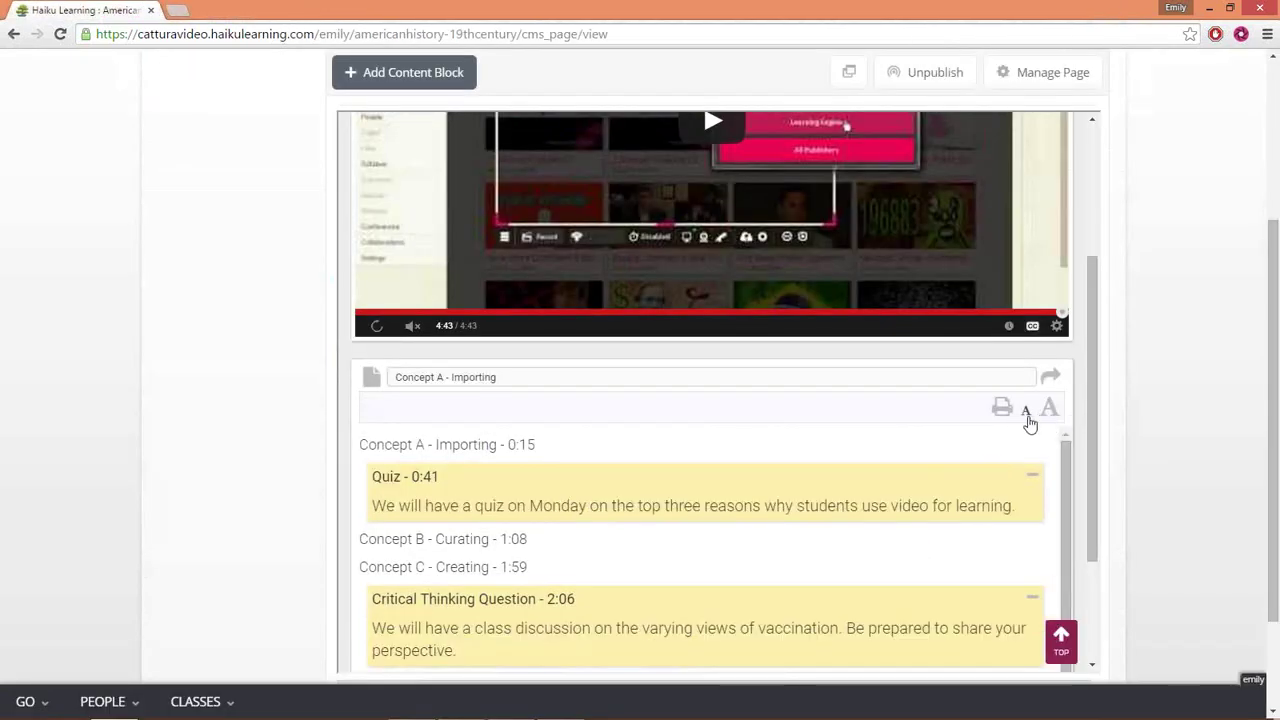
left_click(1048, 378)
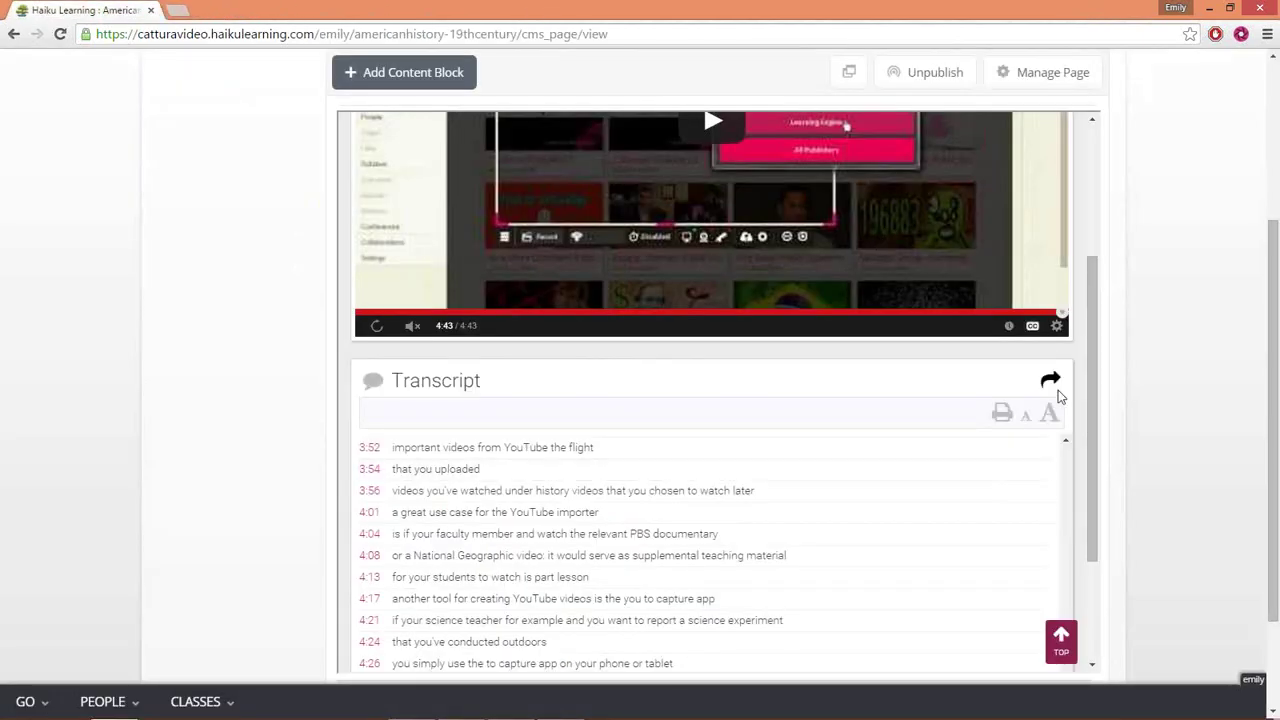
left_click(1051, 384)
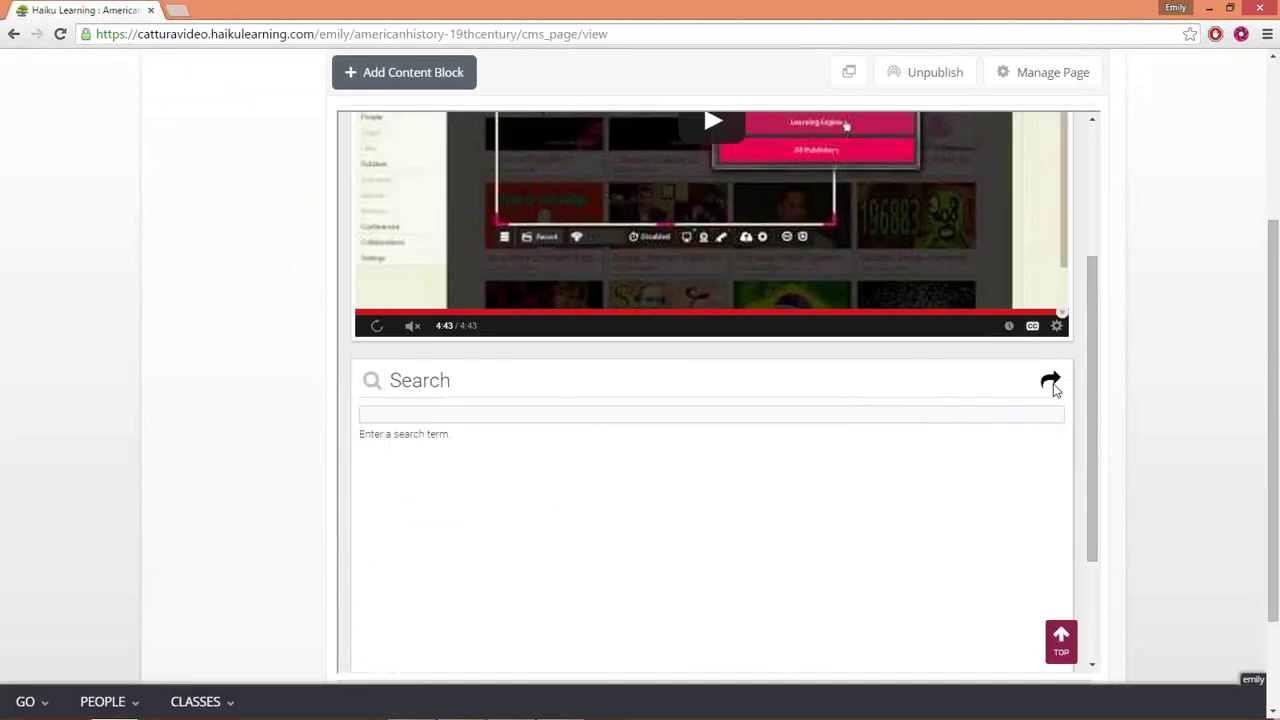
left_click(376, 330)
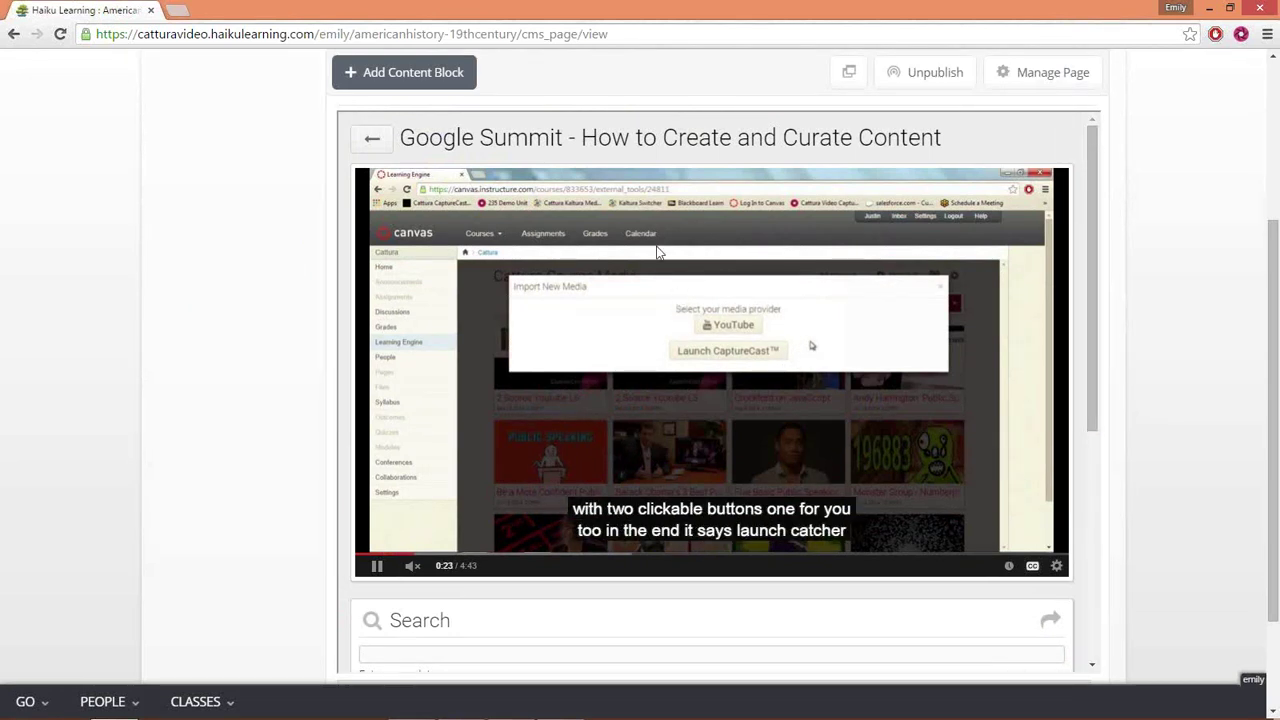
- Return to the American History gallery and clear its 'google' search
left_click(371, 141)
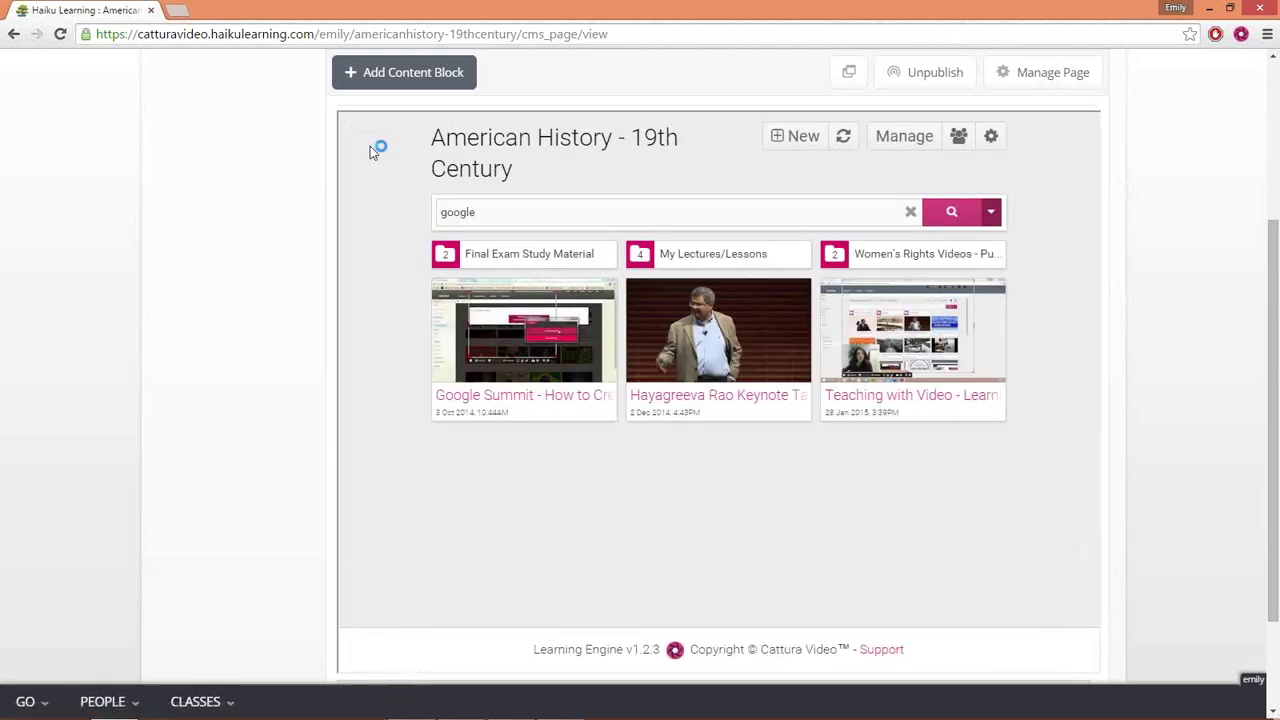
left_click(629, 214)
key("BackSpace")
key("BackSpace")
key("BackSpace")
key("BackSpace")
key("BackSpace")
key("BackSpace")
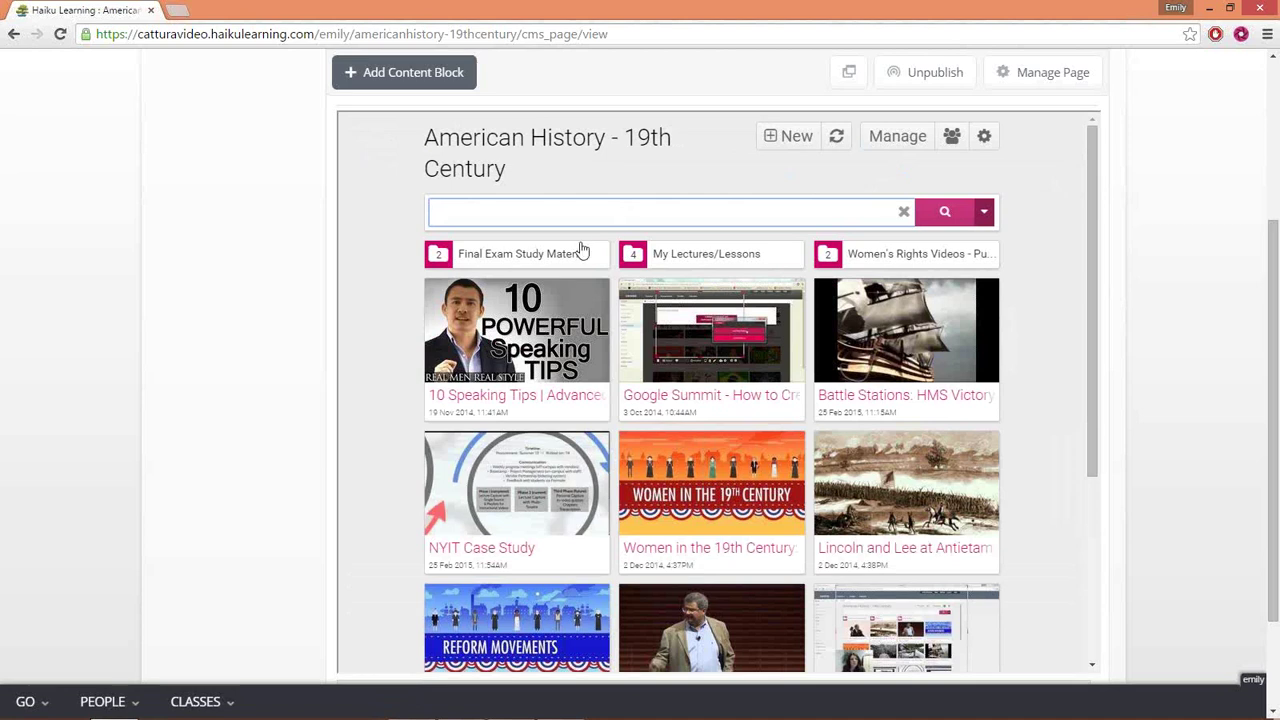
left_click(805, 136)
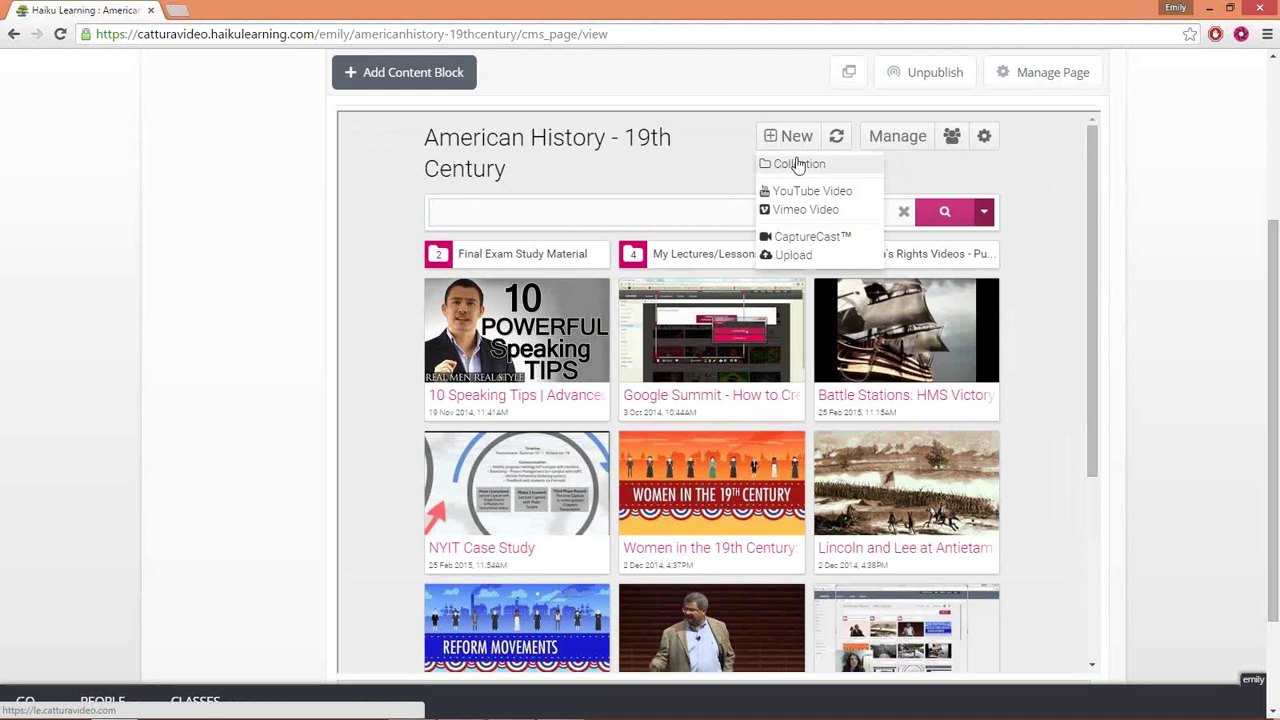
left_click(614, 214)
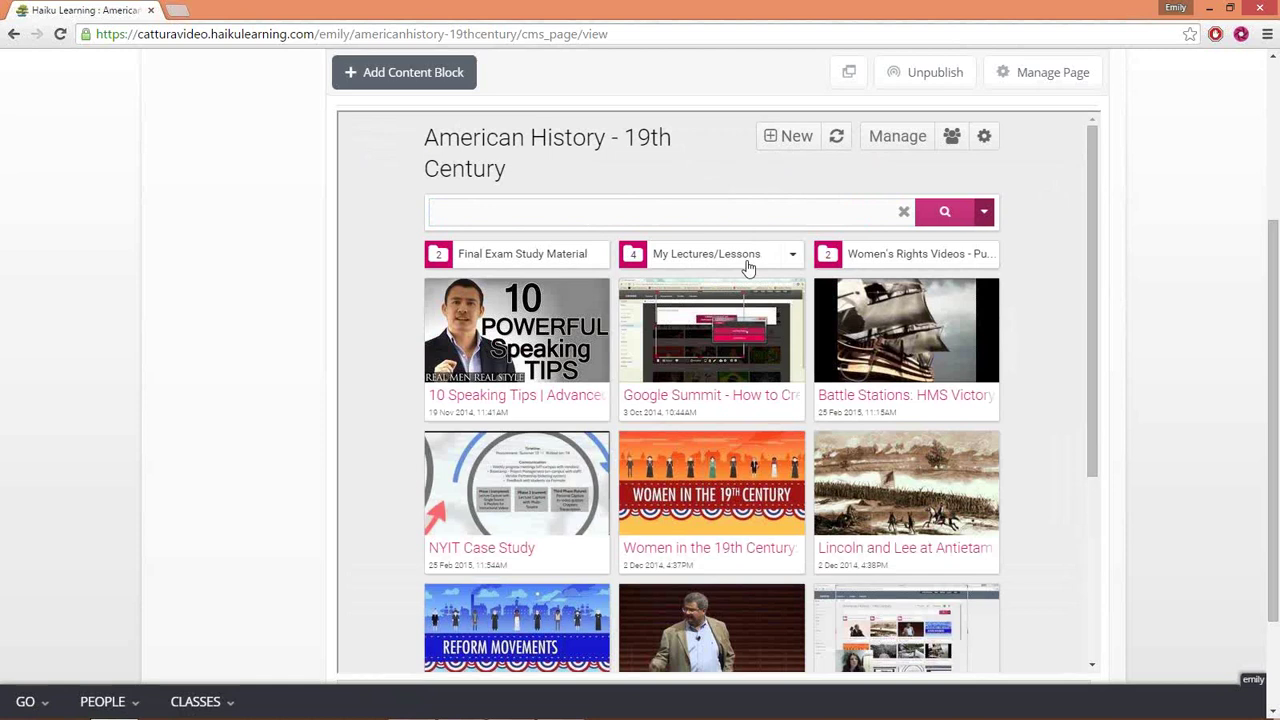
left_click(797, 138)
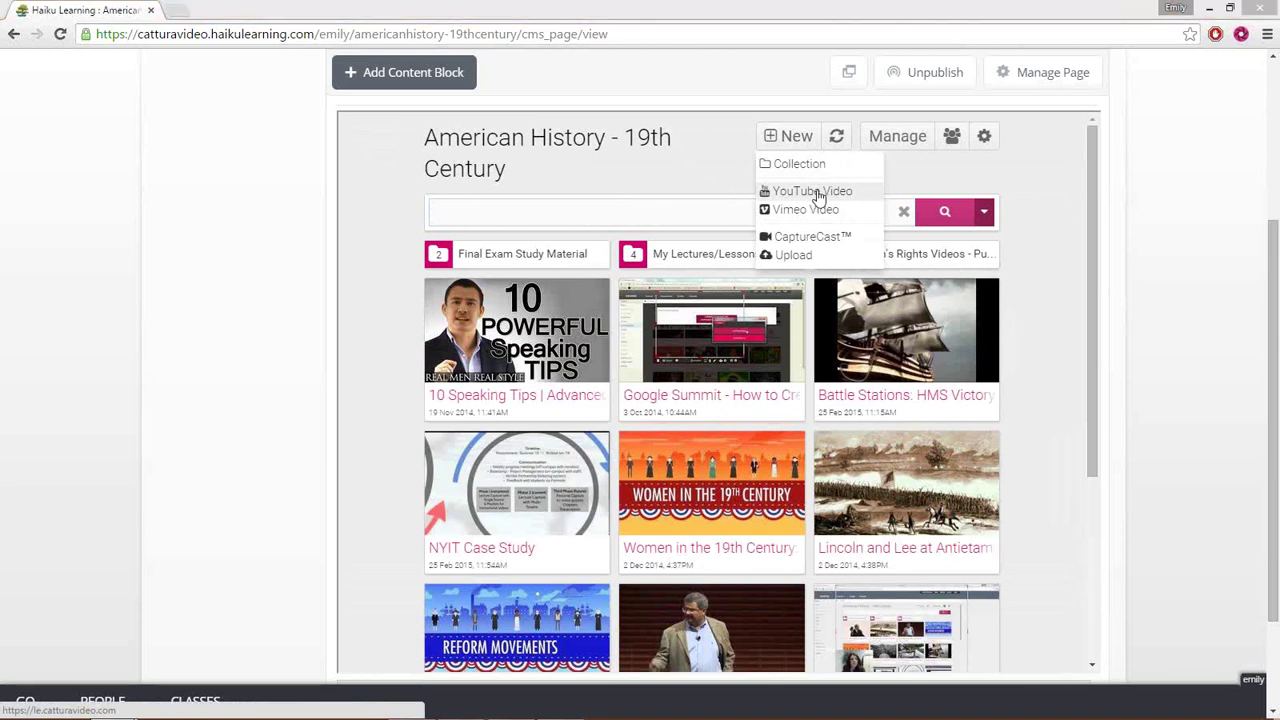
- Choose to add a YouTube video and sign in with the Google account
left_click(814, 191)
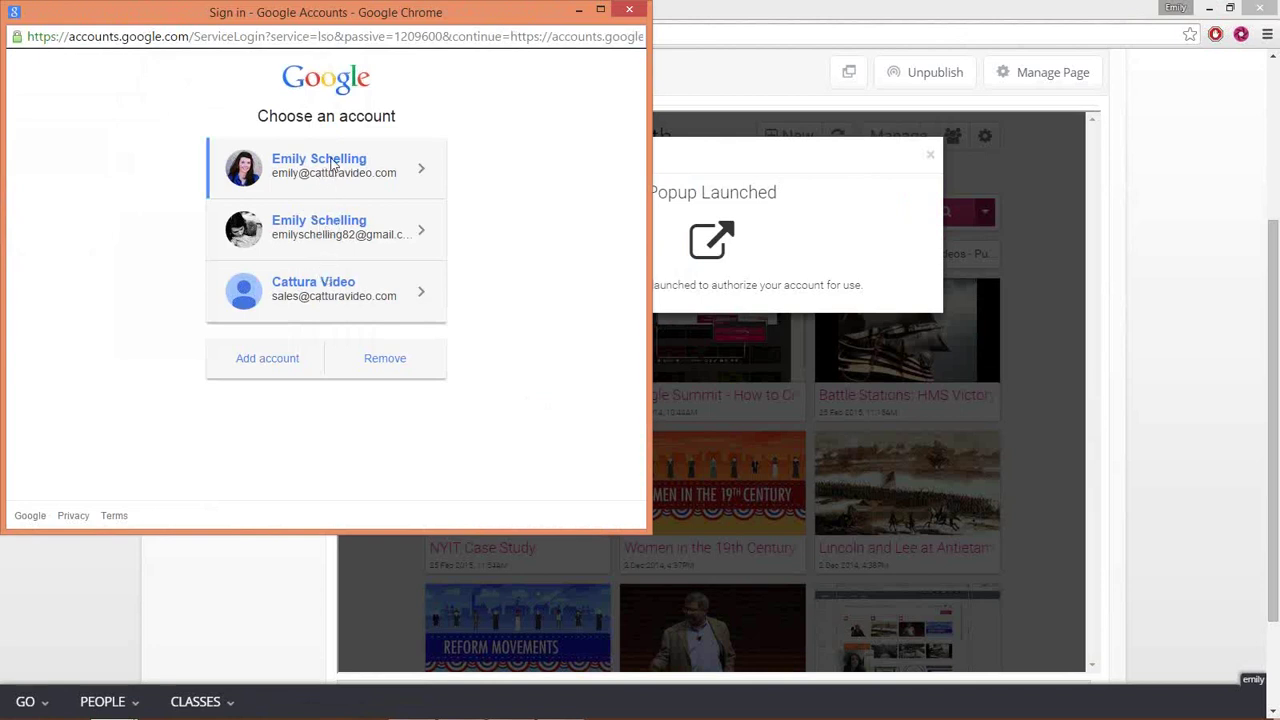
left_click(329, 162)
left_click(338, 330)
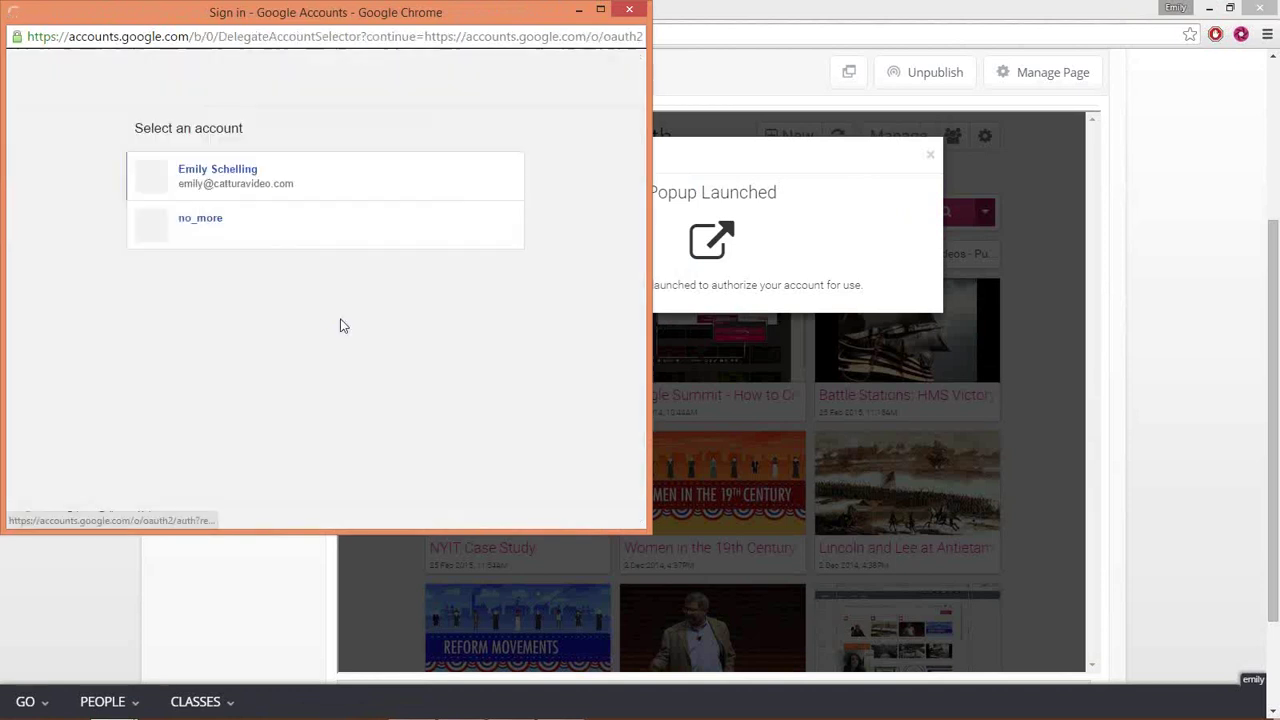
left_click(286, 184)
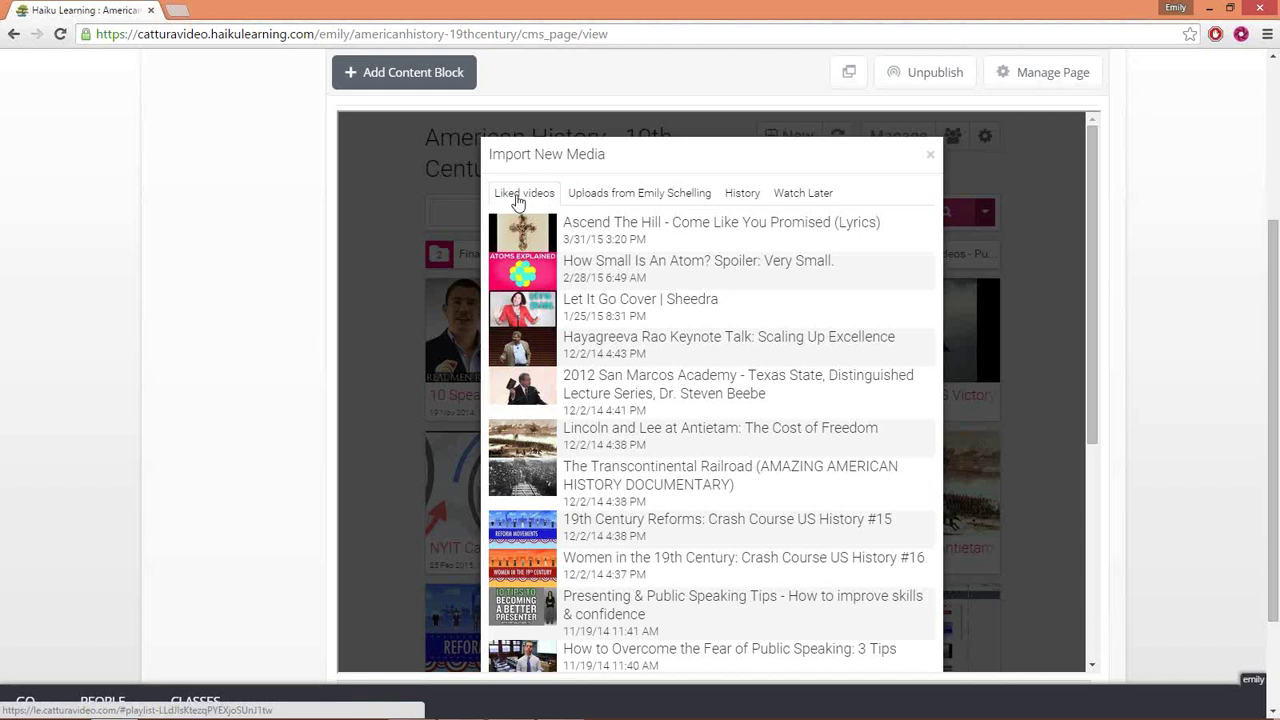
- Import the ANNOTATOR - Learning Engine - Create Embed for CaptureCast video from Watch Later
left_click(619, 199)
left_click(742, 198)
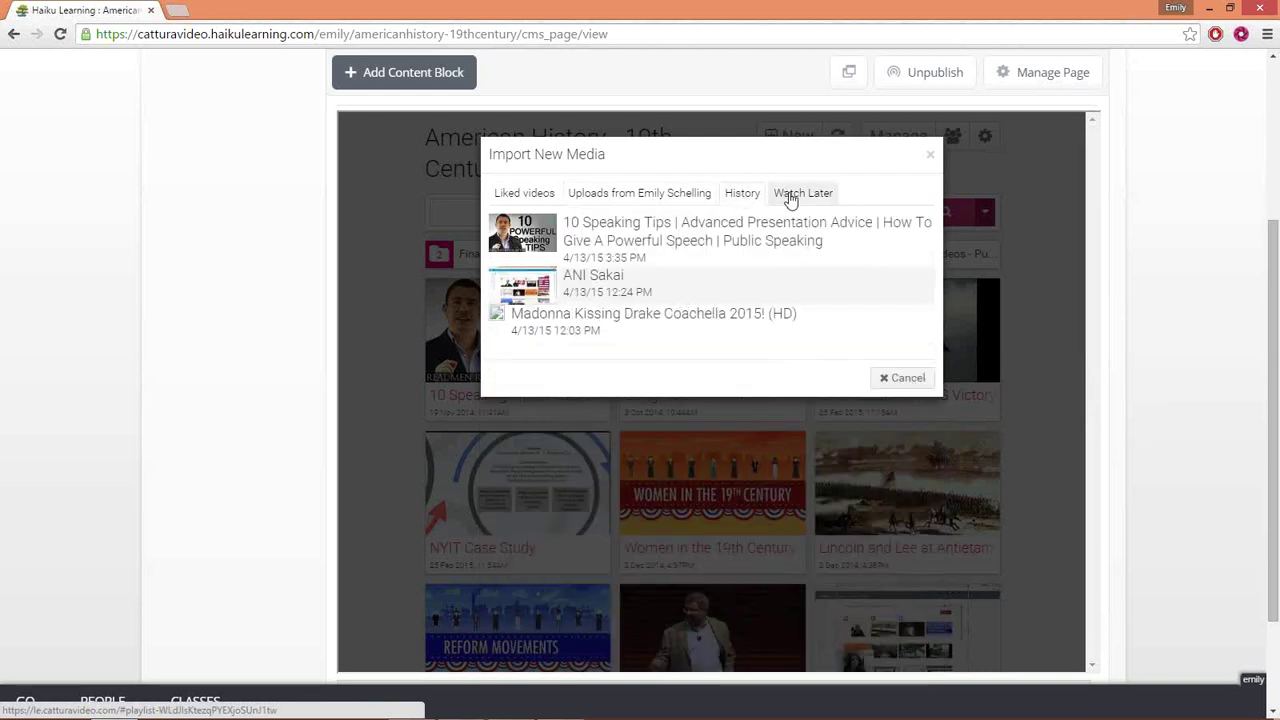
left_click(789, 197)
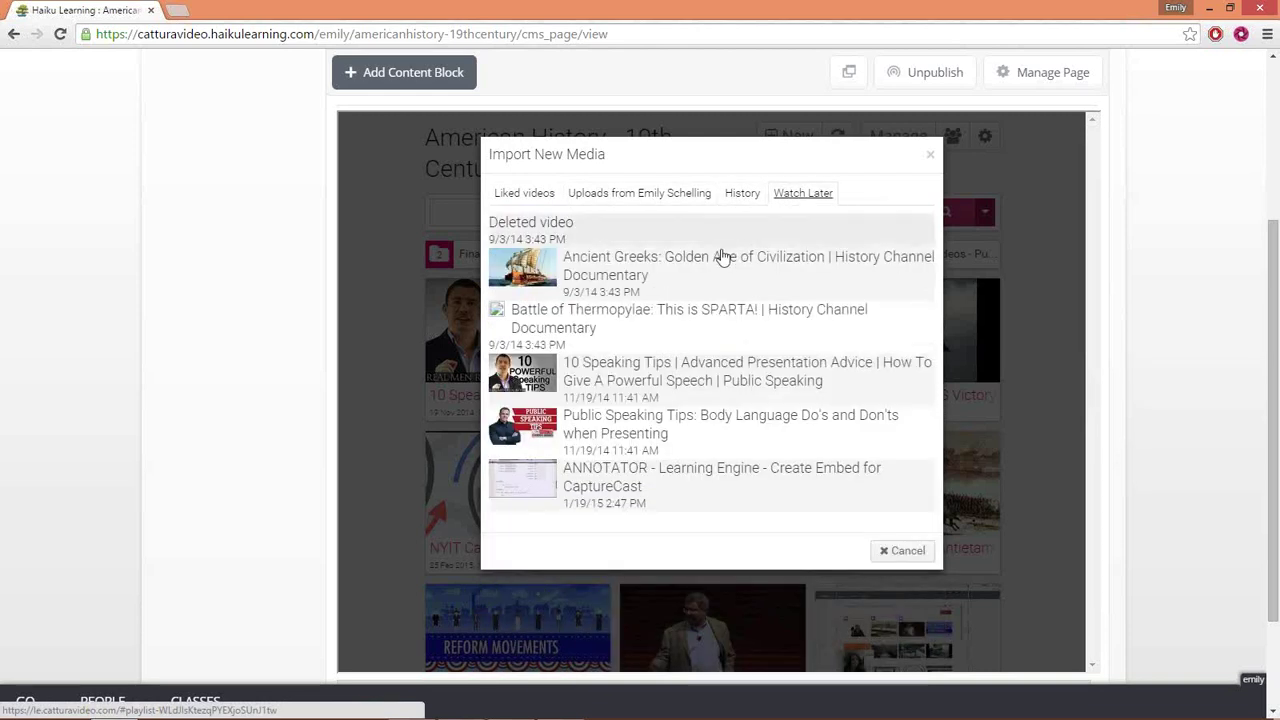
left_click(668, 486)
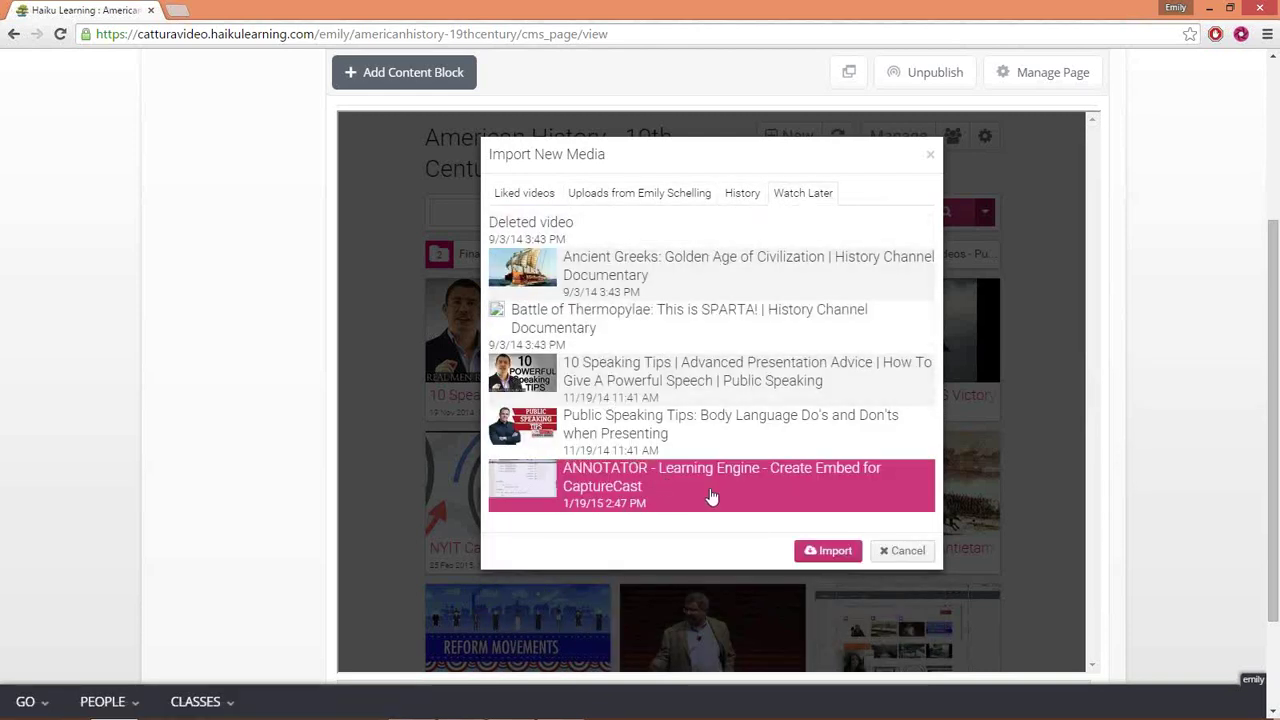
left_click(827, 551)
left_click(985, 263)
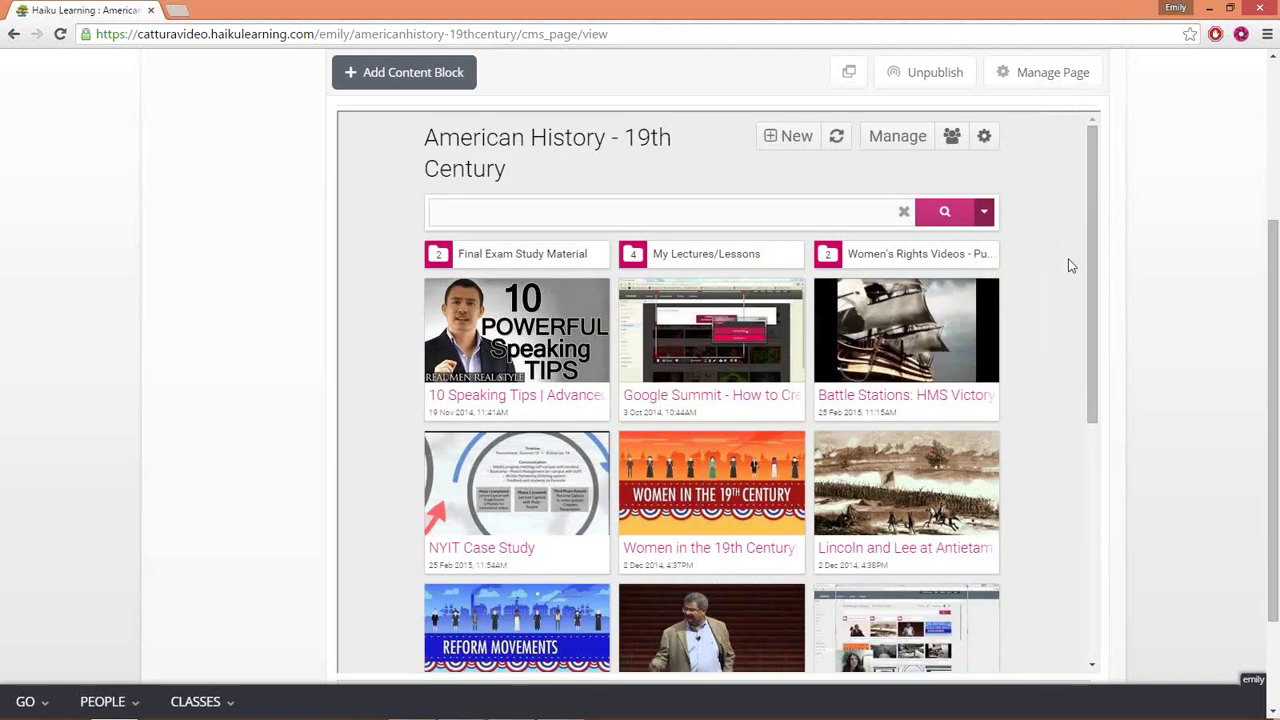
scroll(1030, 288, "down", 5)
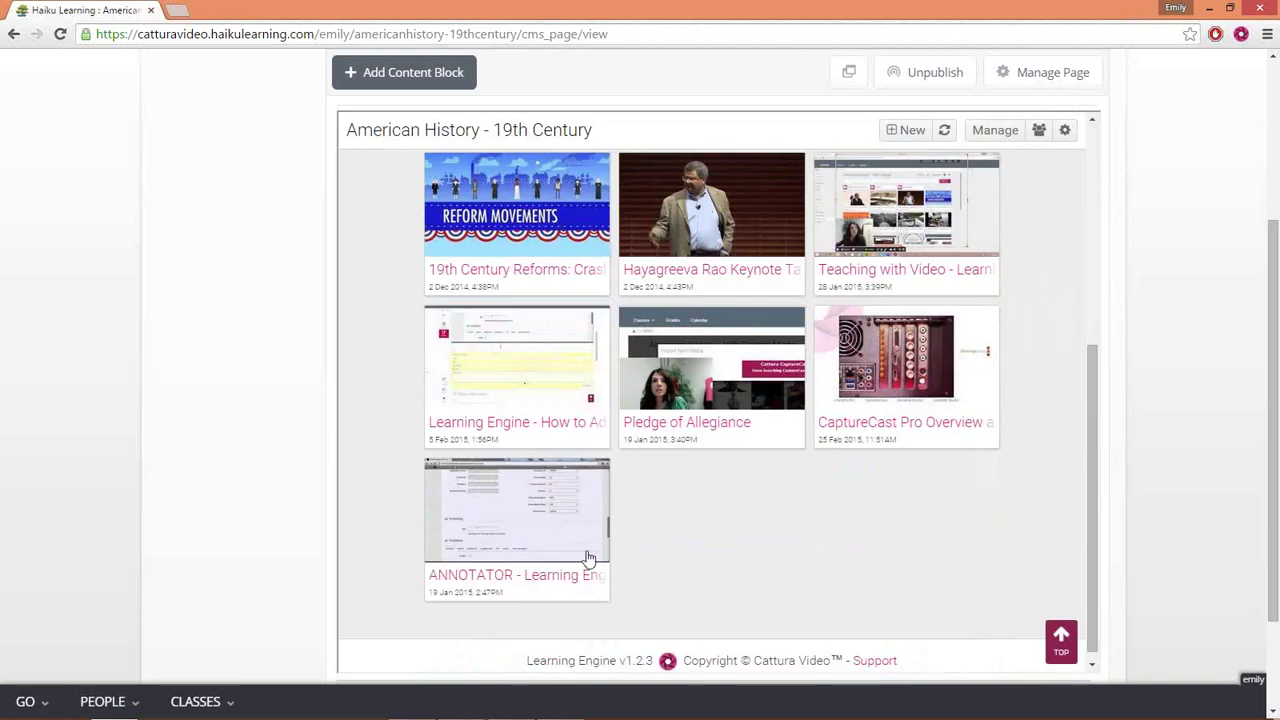
scroll(953, 467, "up", 1)
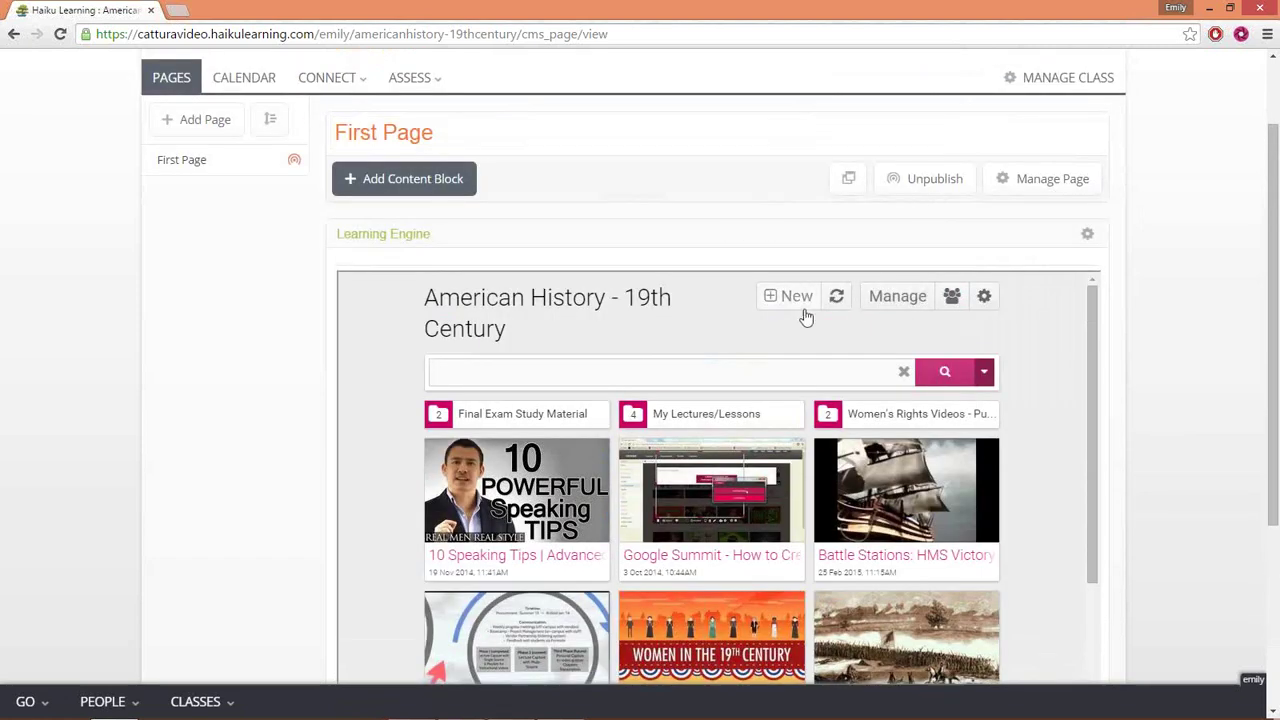
left_click(789, 296)
- Choose a Vimeo video source and authorize access to the Vimeo account
left_click(789, 369)
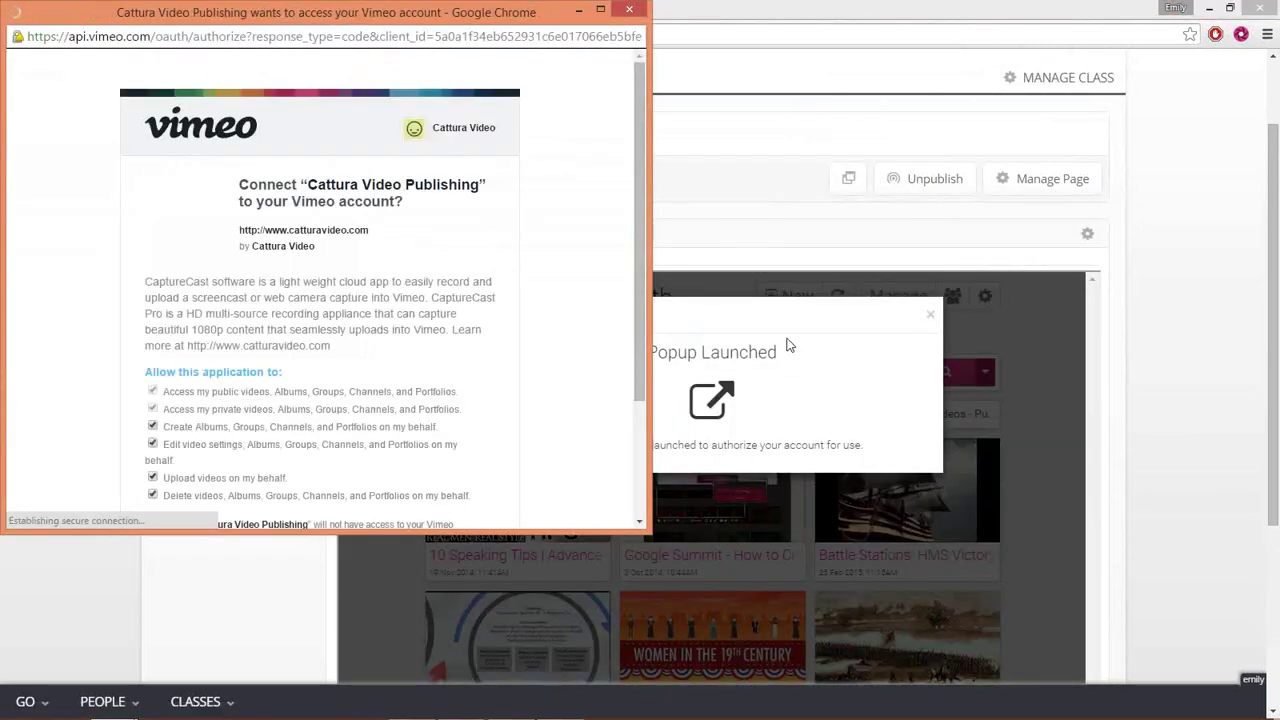
left_click_drag(640, 120, 642, 215)
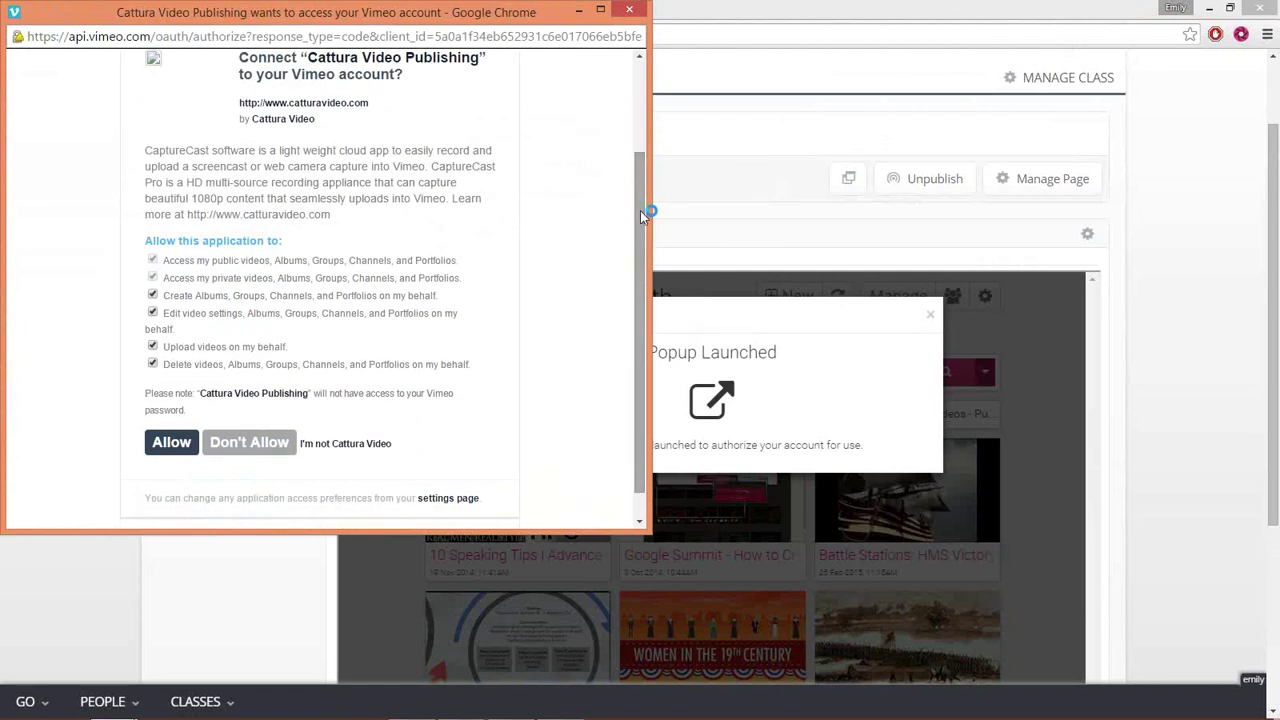
left_click(162, 447)
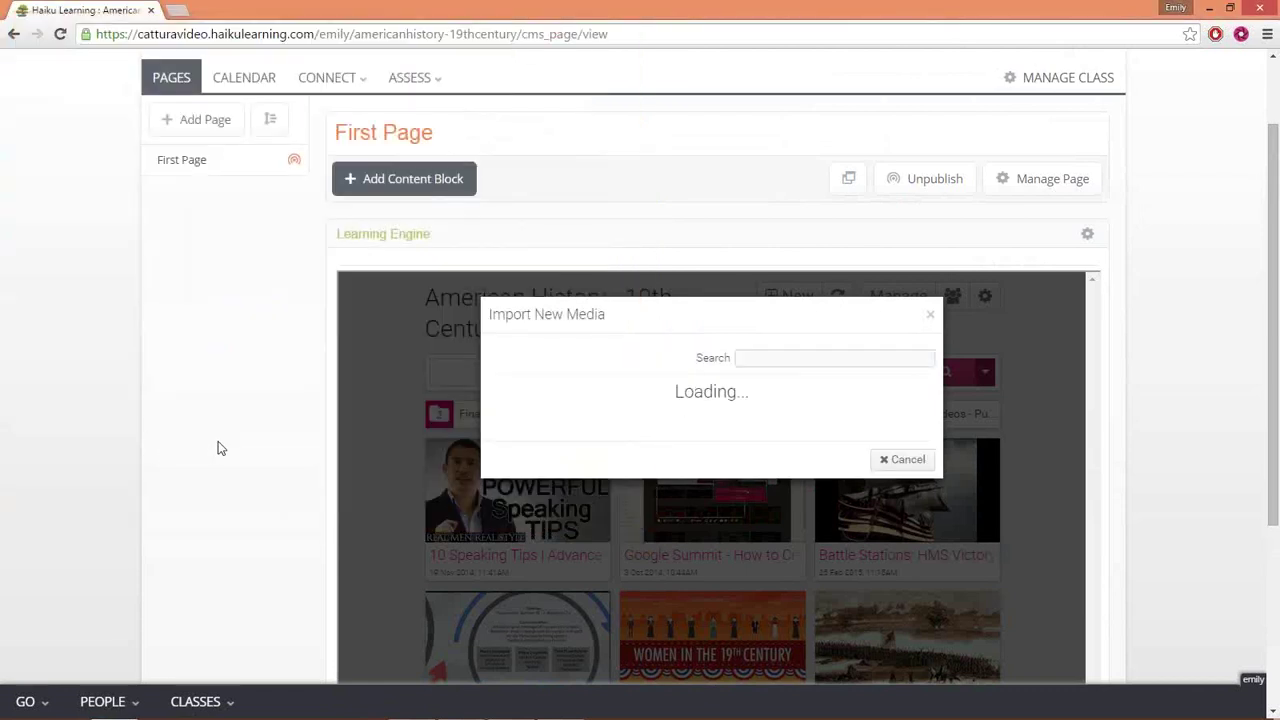
- Search Vimeo for 'test' and import that video into the gallery
left_click(765, 358)
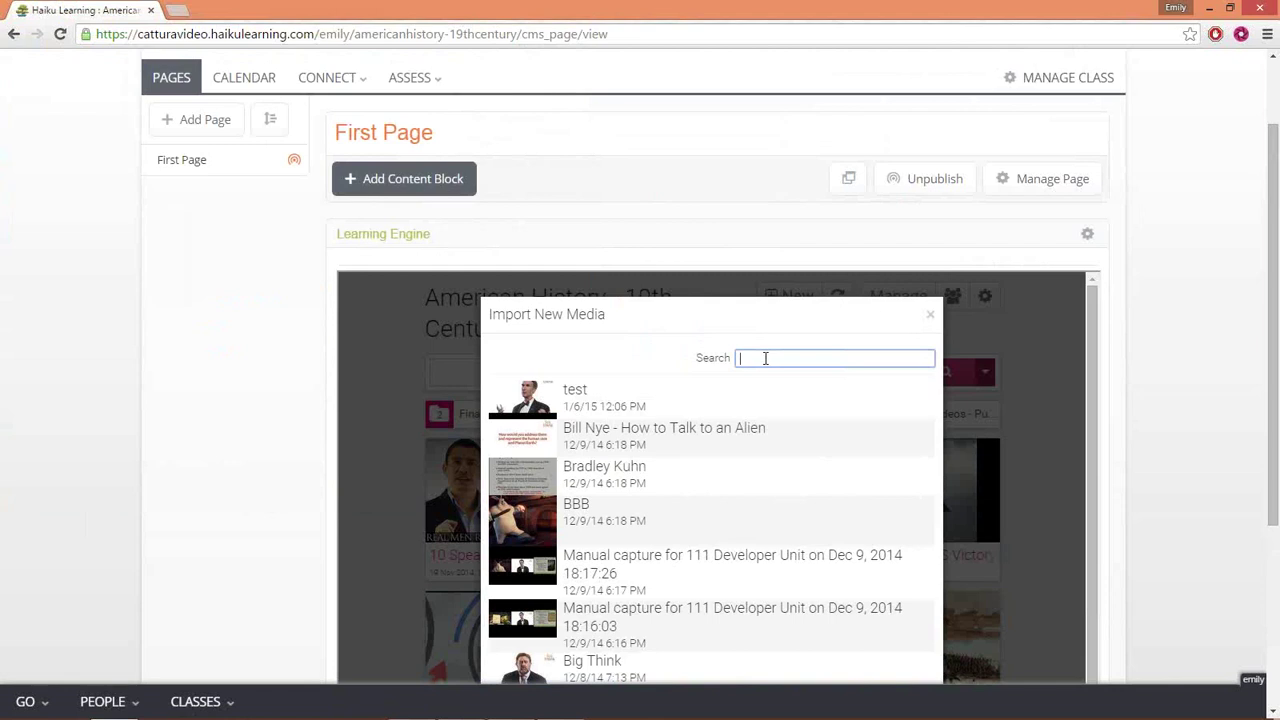
type("test")
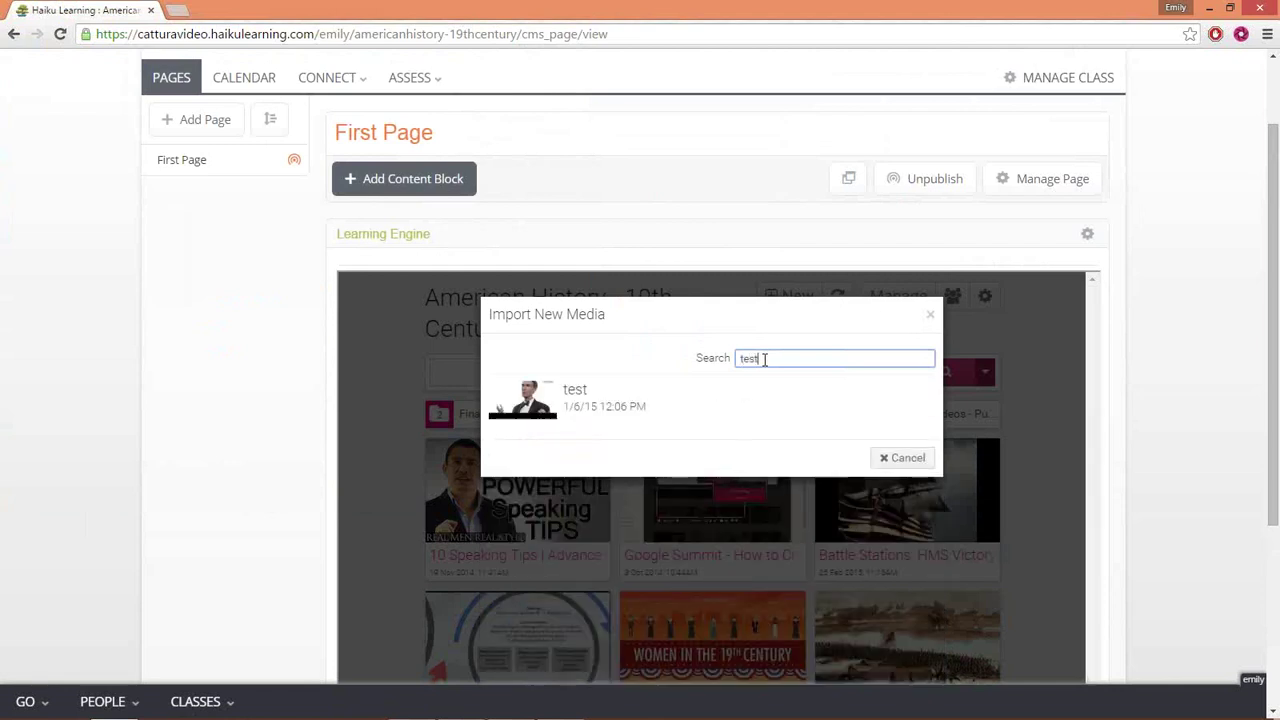
left_click(620, 407)
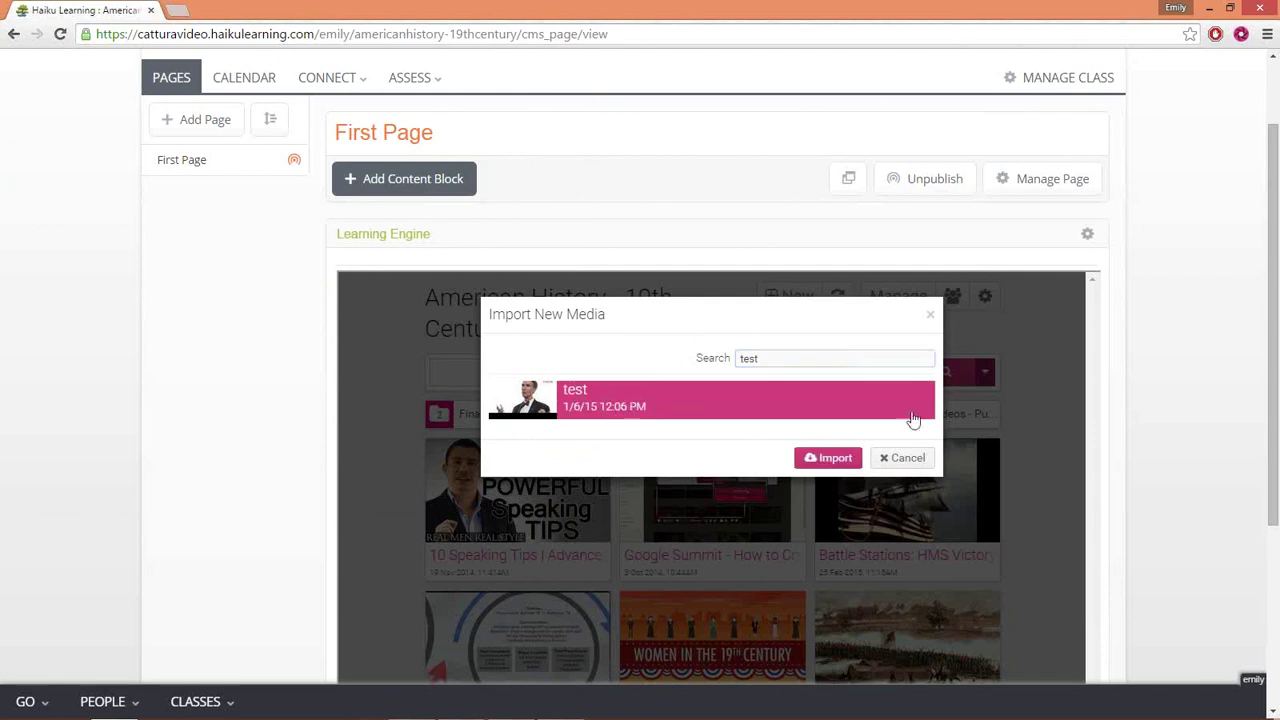
left_click(838, 458)
left_click(983, 425)
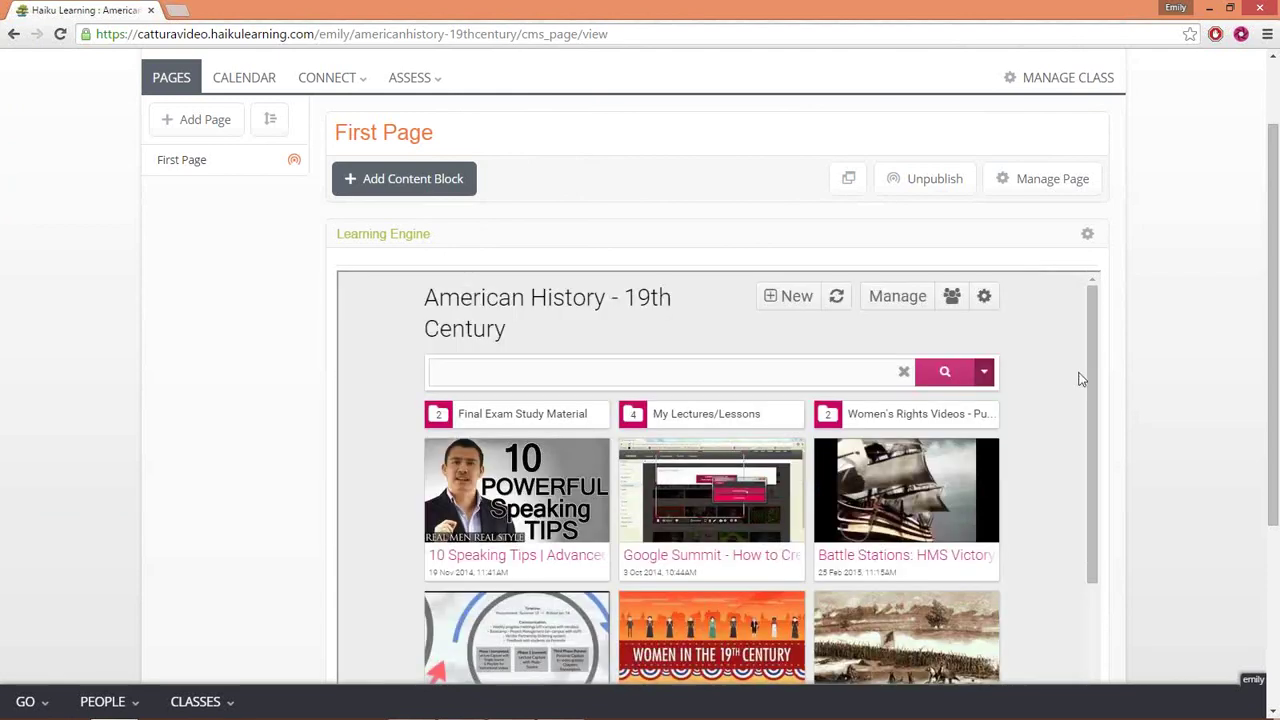
scroll(1088, 378, "down", 5)
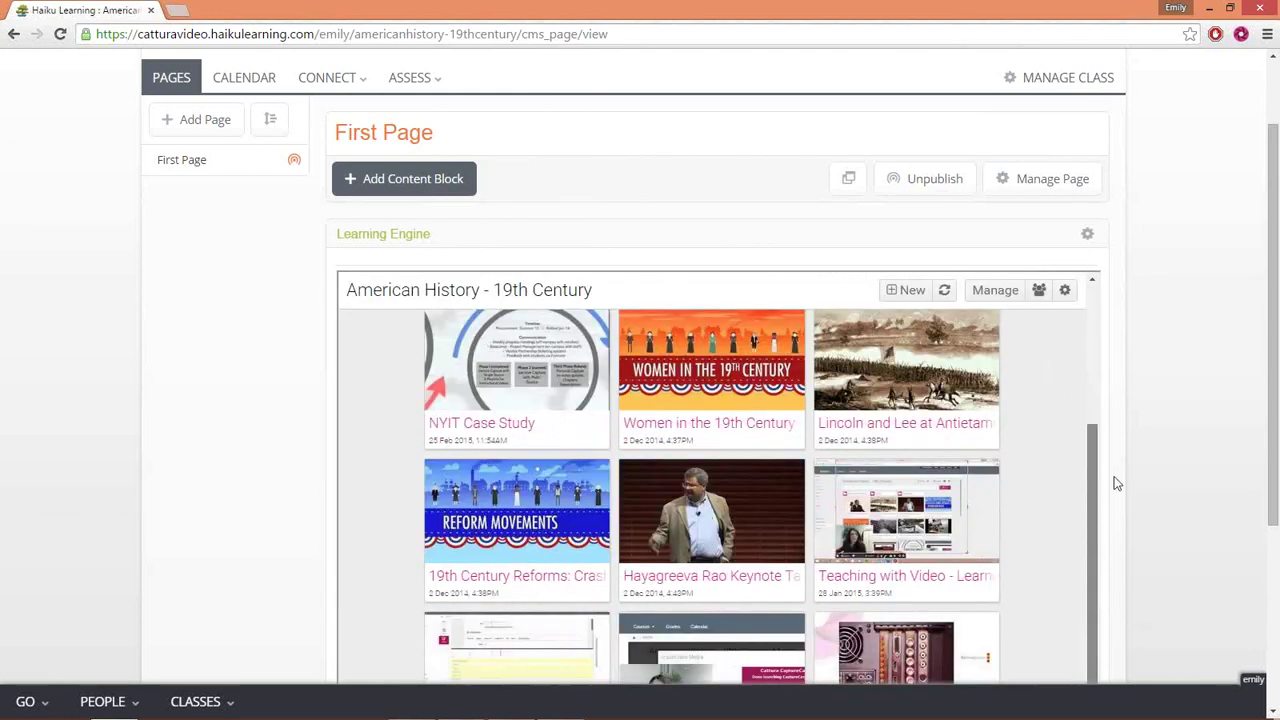
scroll(1070, 380, "up", 6)
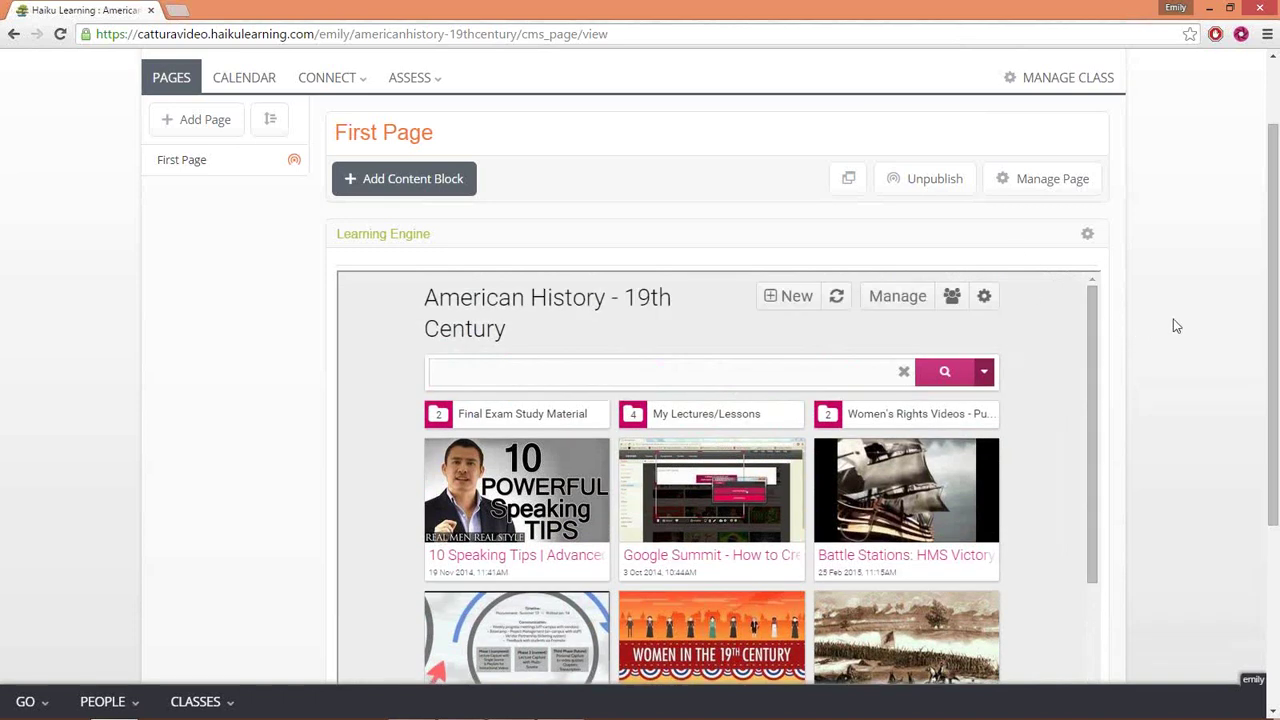
- Open the CaptureCast recording panel from its browser toolbar icon
left_click(1240, 38)
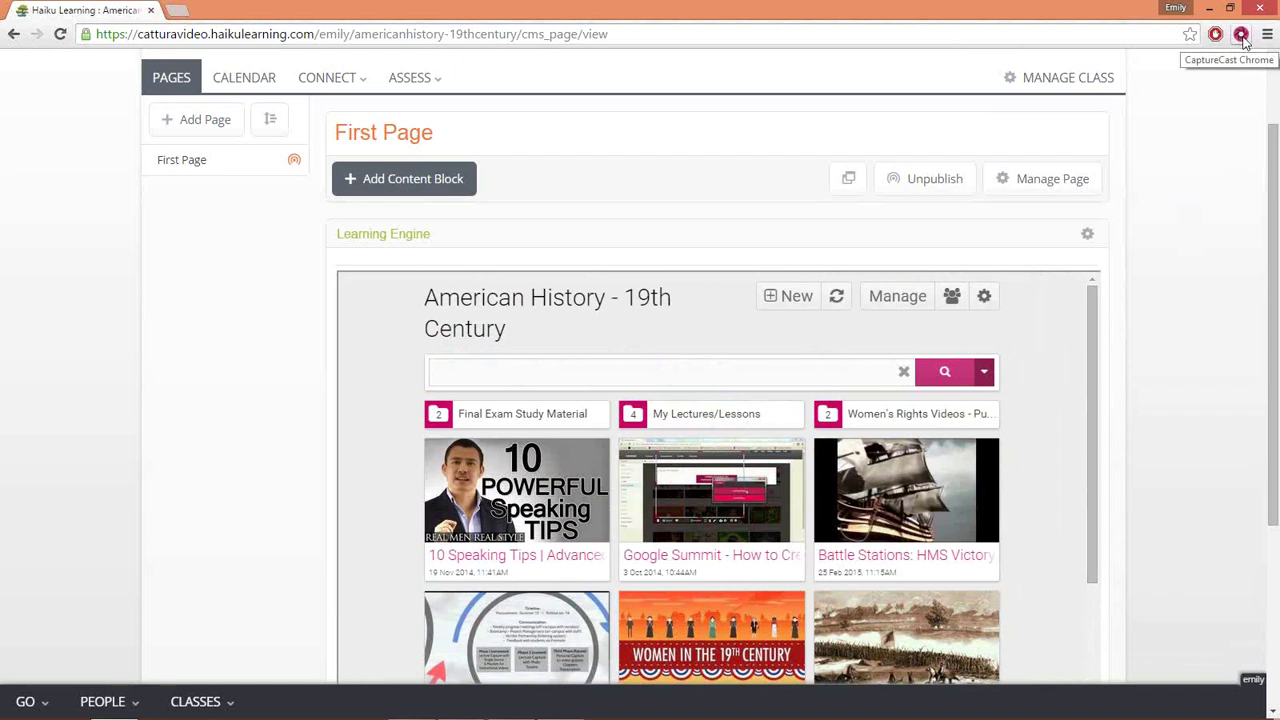
left_click(1241, 36)
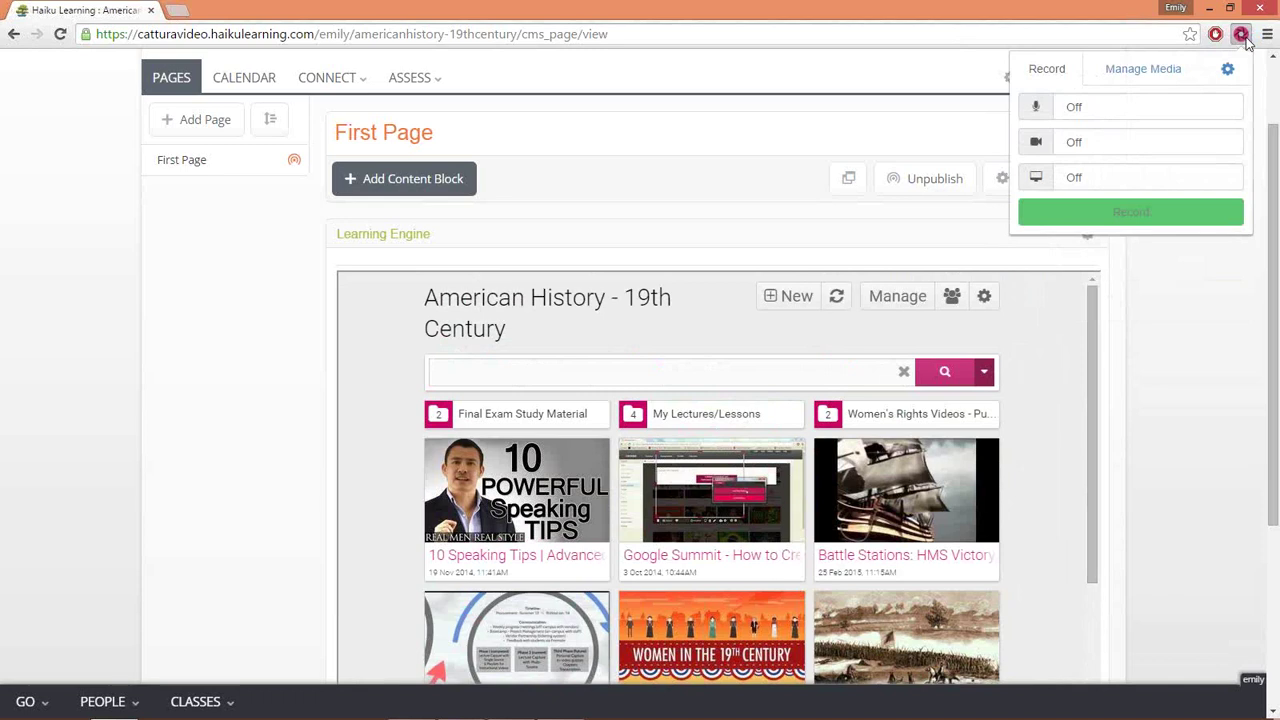
- Record from the Logitech HD Pro Webcam C920 at 640x480, then start uploading a saved recording
left_click(1115, 145)
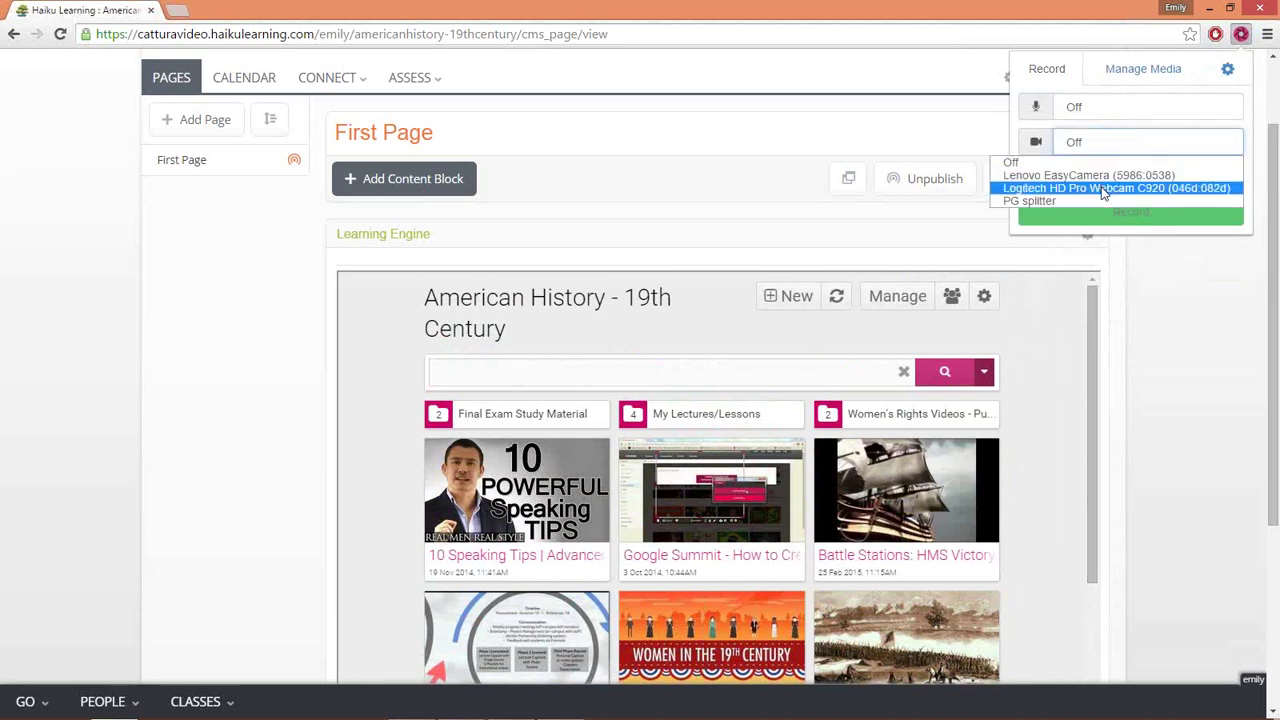
left_click(1104, 188)
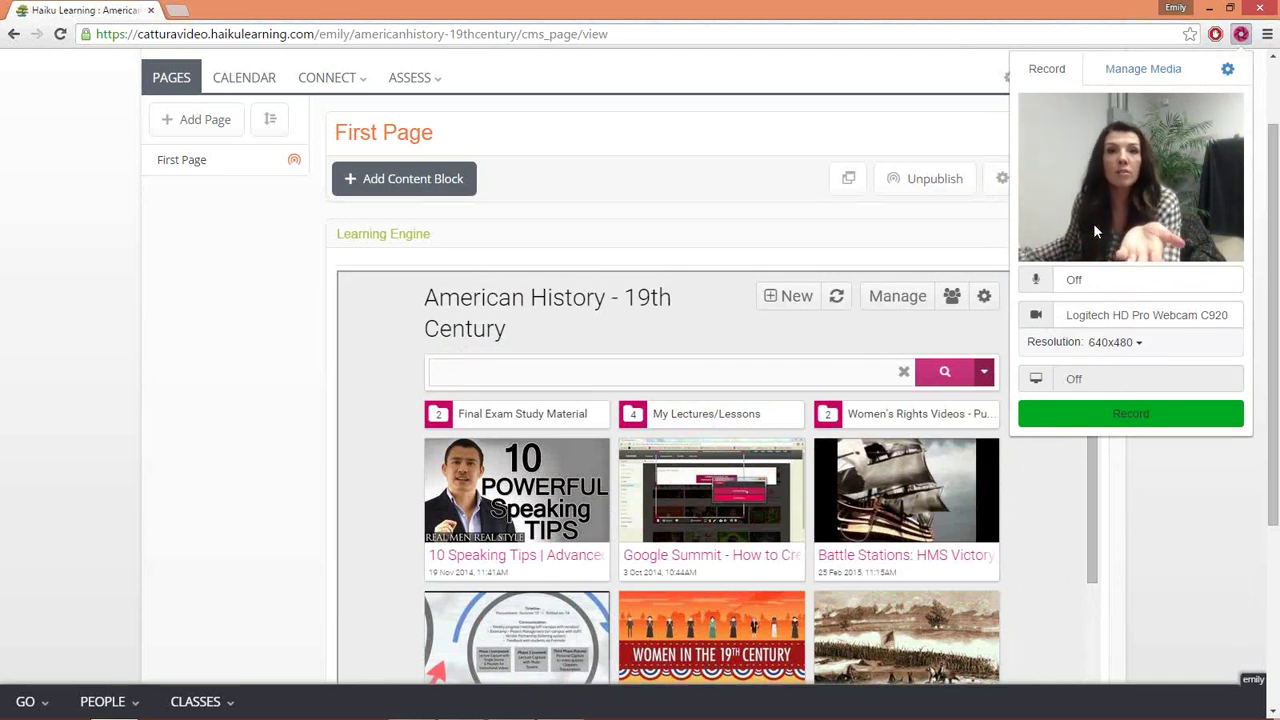
left_click(1112, 345)
left_click(1115, 344)
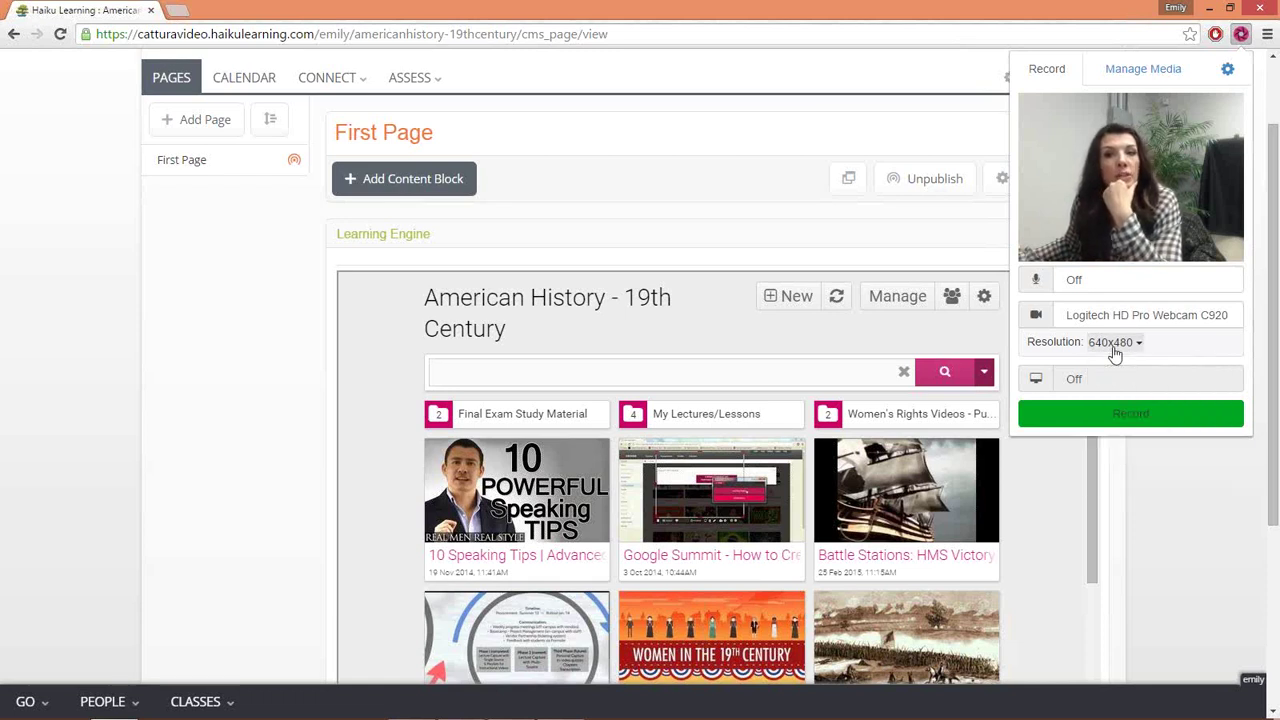
left_click(1155, 77)
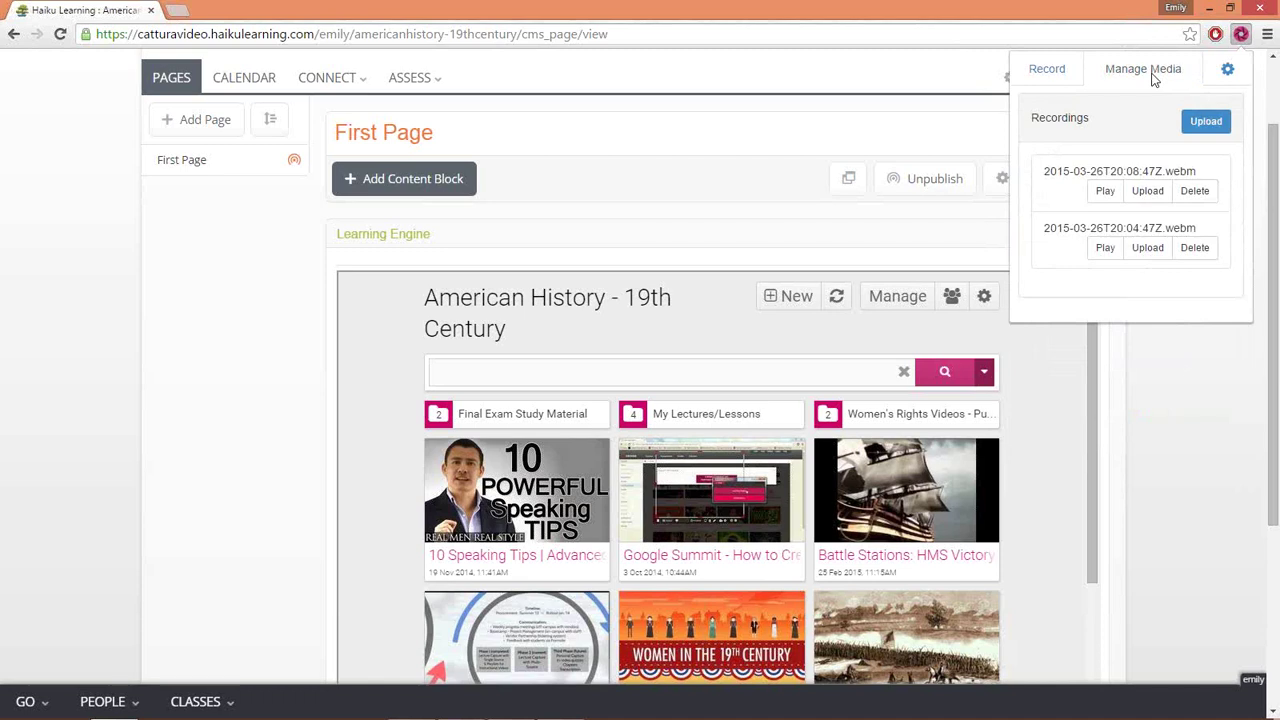
left_click(1203, 134)
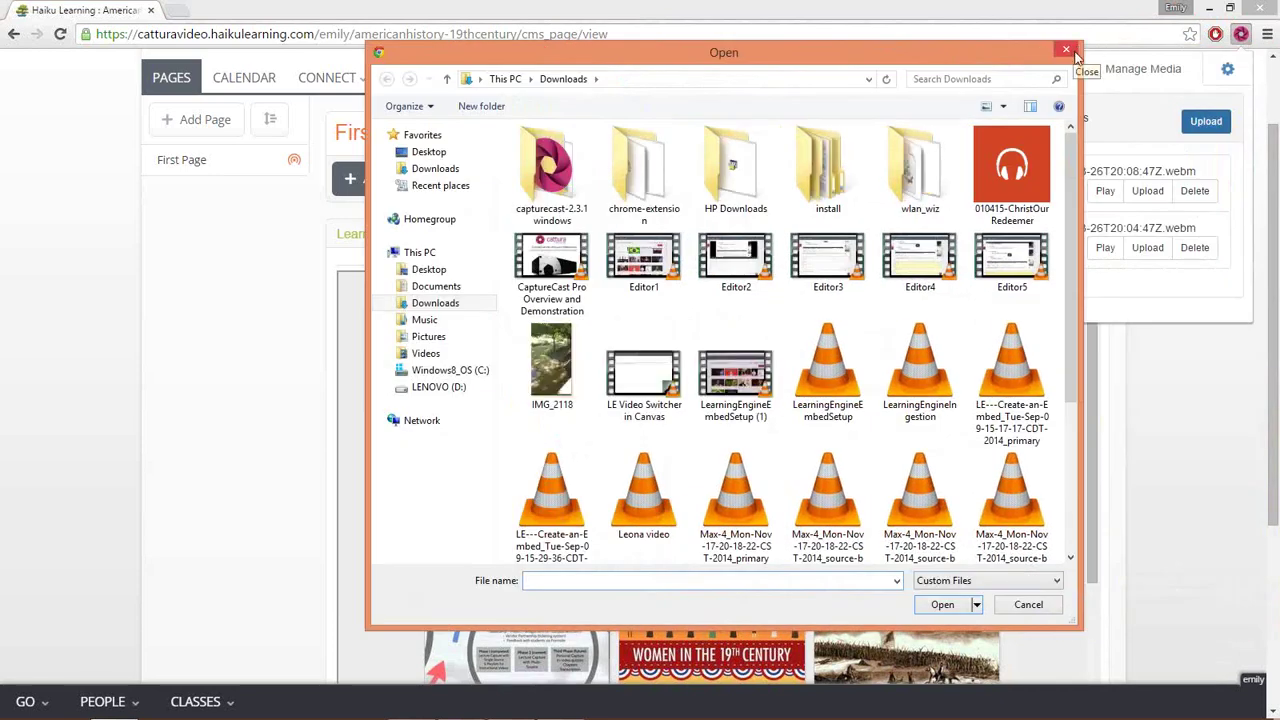
- Cancel the file picker without uploading and close the CaptureCast panel
left_click(1066, 50)
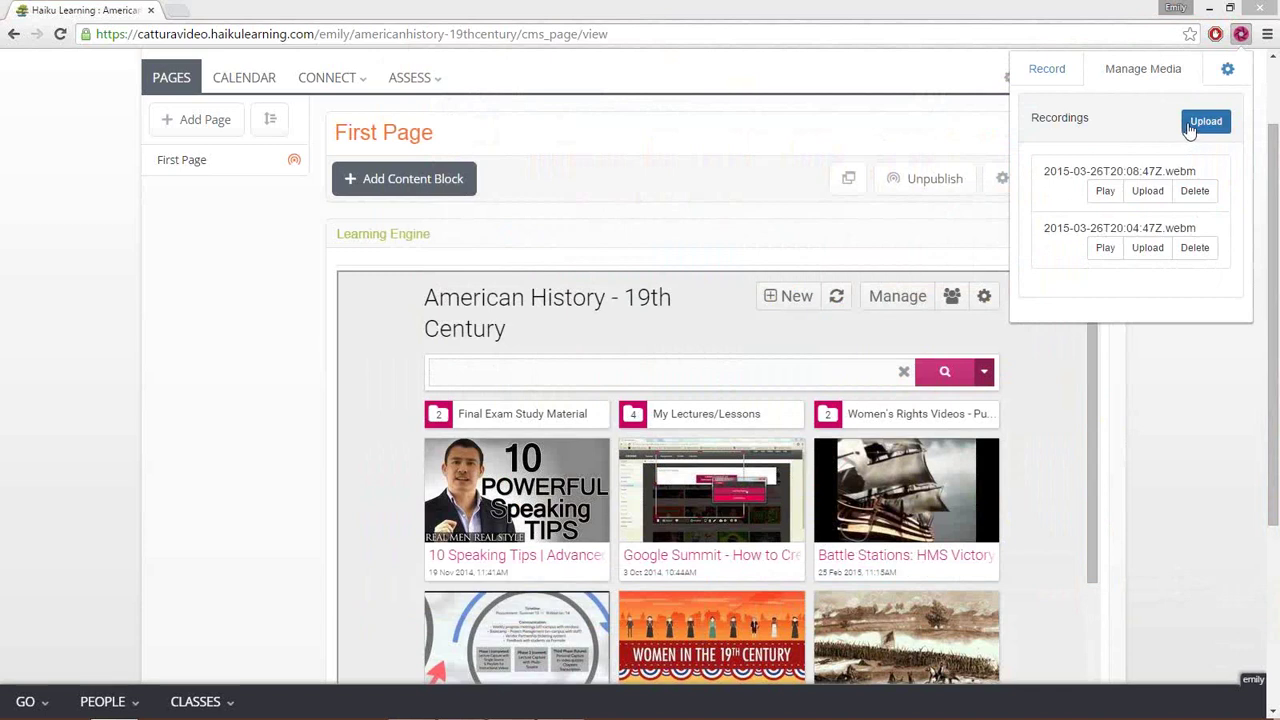
left_click(1240, 36)
left_click(1240, 36)
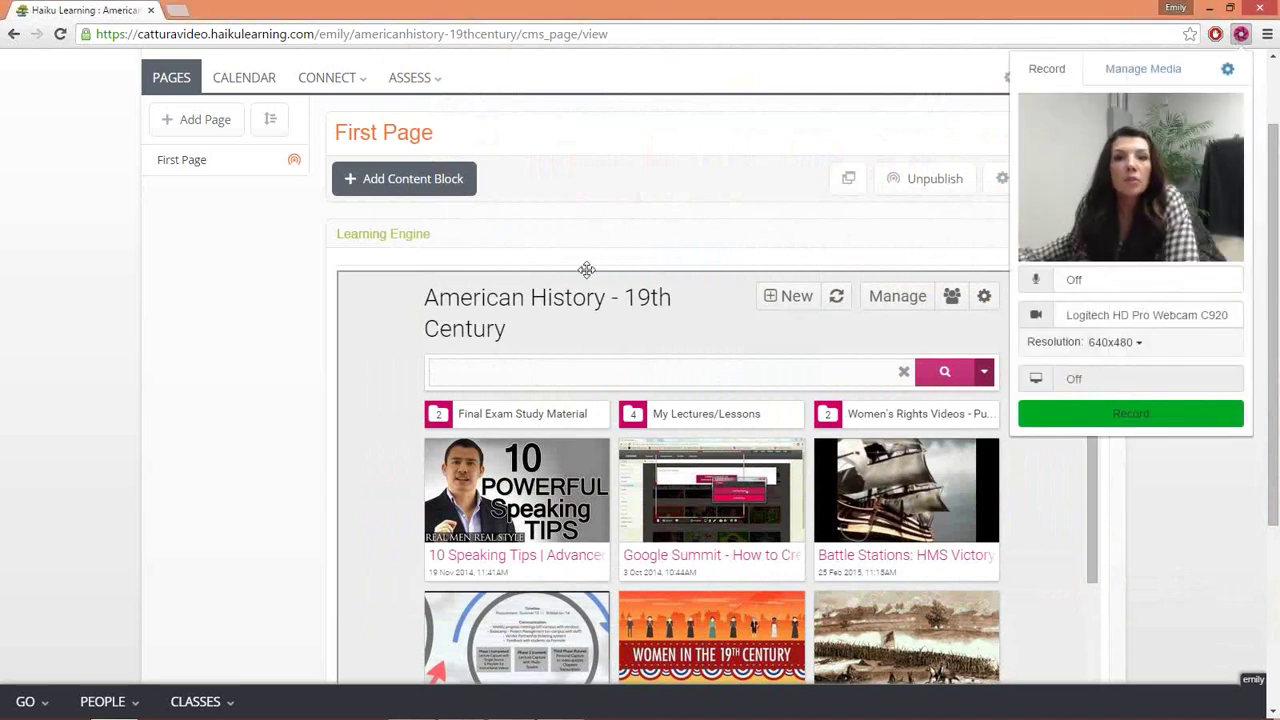
left_click(200, 321)
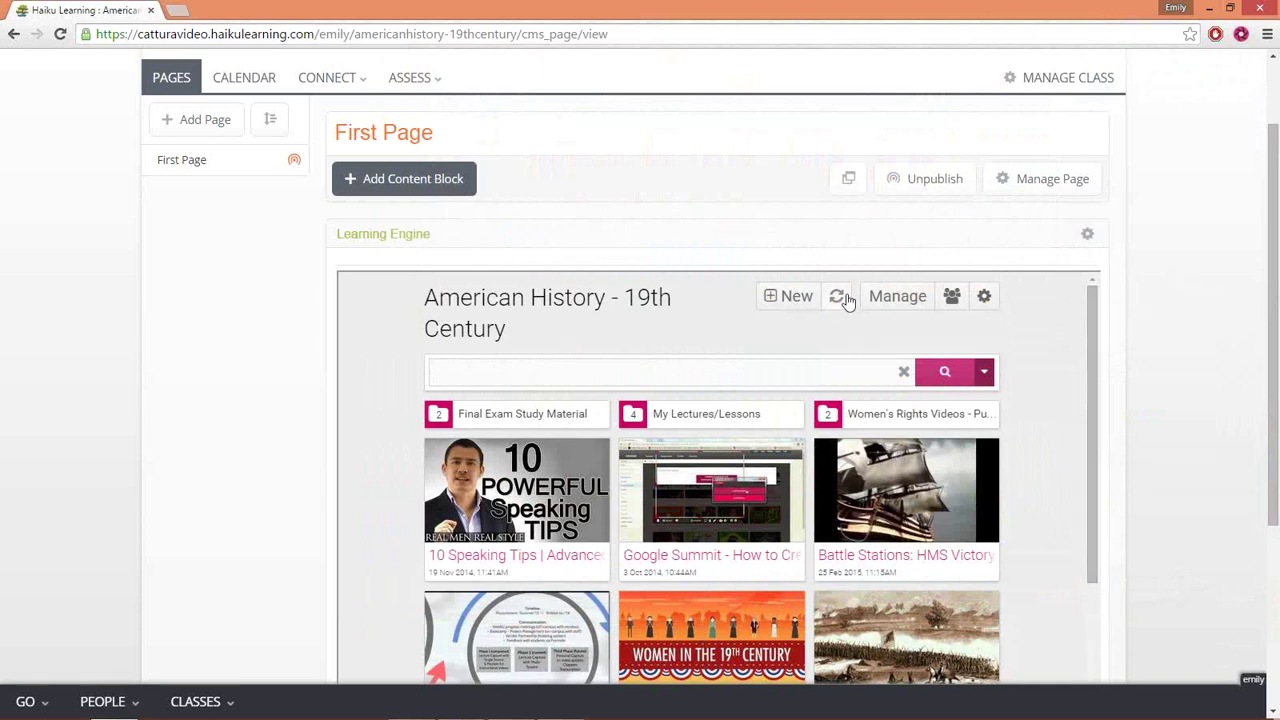
- Put the gallery in manage mode, browse the videos, and start a chapter at 0:44 on Google Summit
left_click(887, 298)
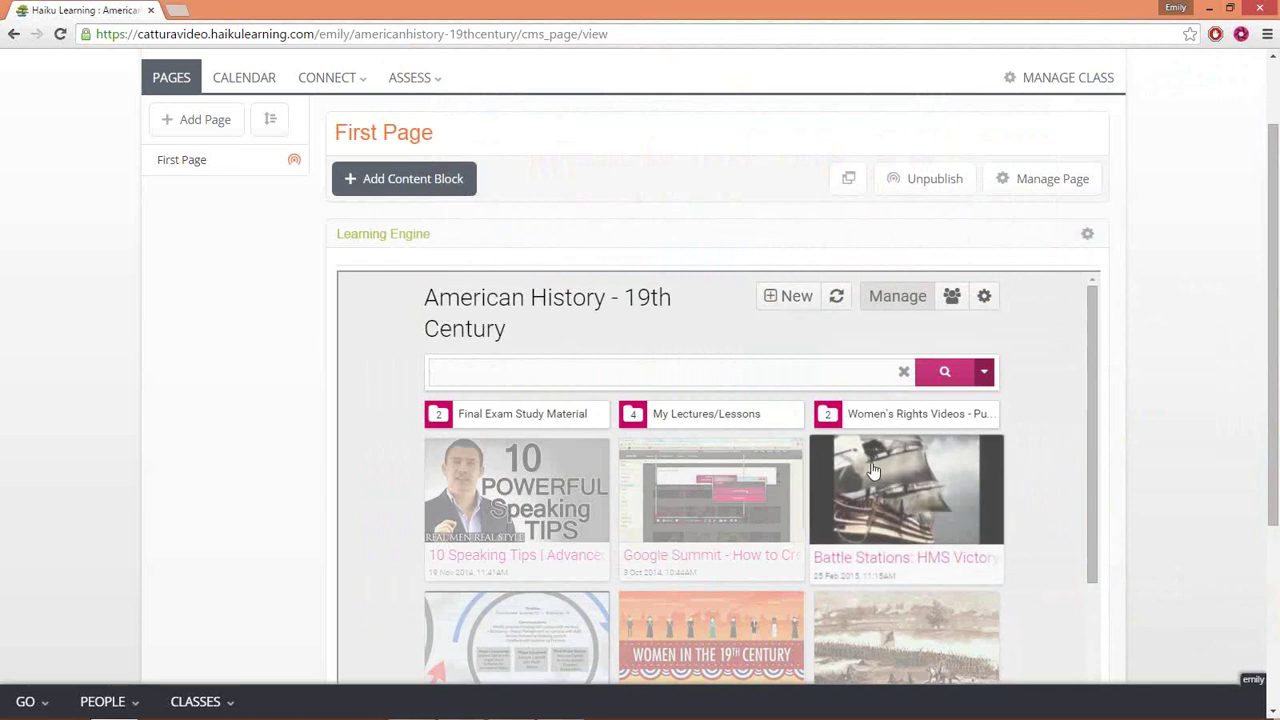
scroll(880, 470, "down", 3)
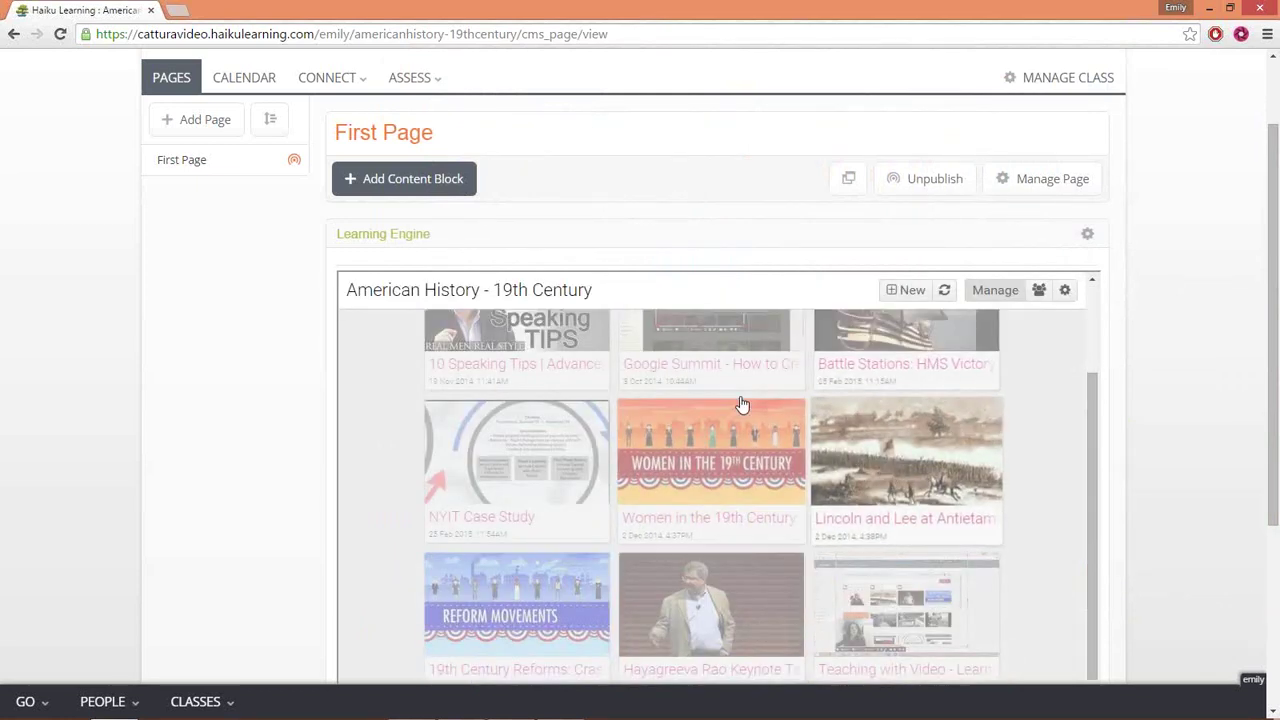
scroll(730, 382, "down", 2)
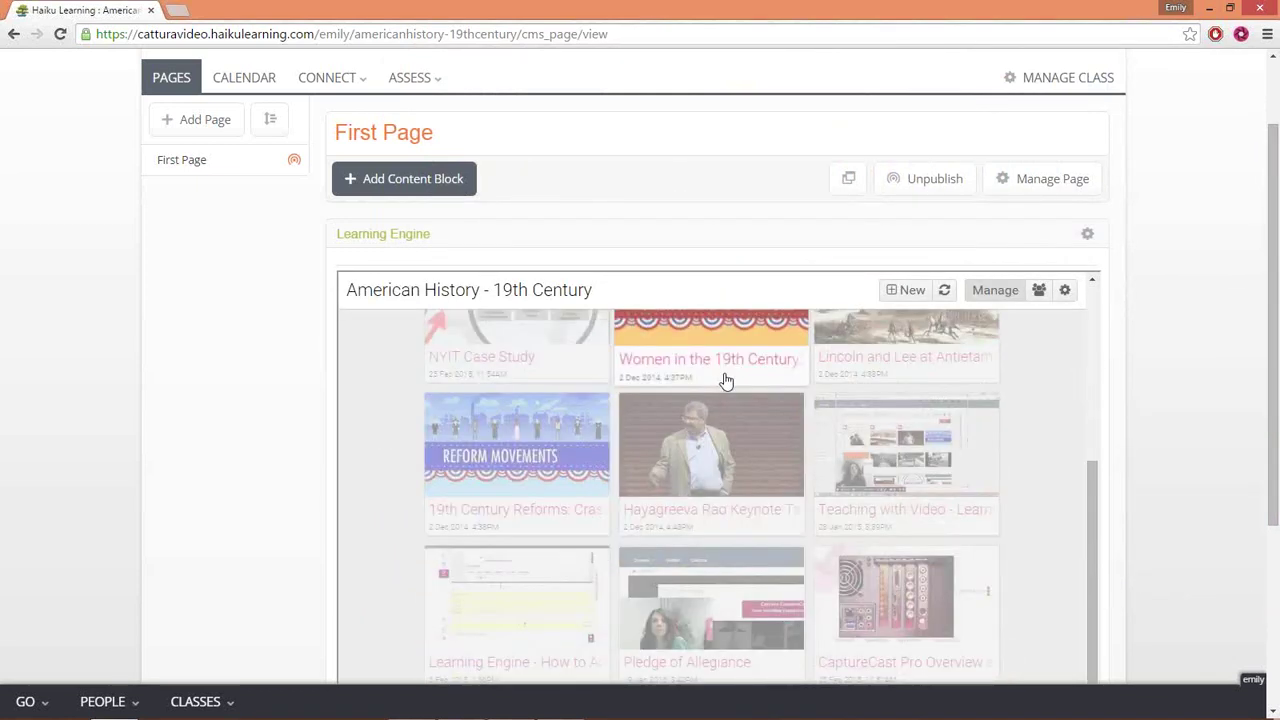
scroll(726, 381, "up", 5)
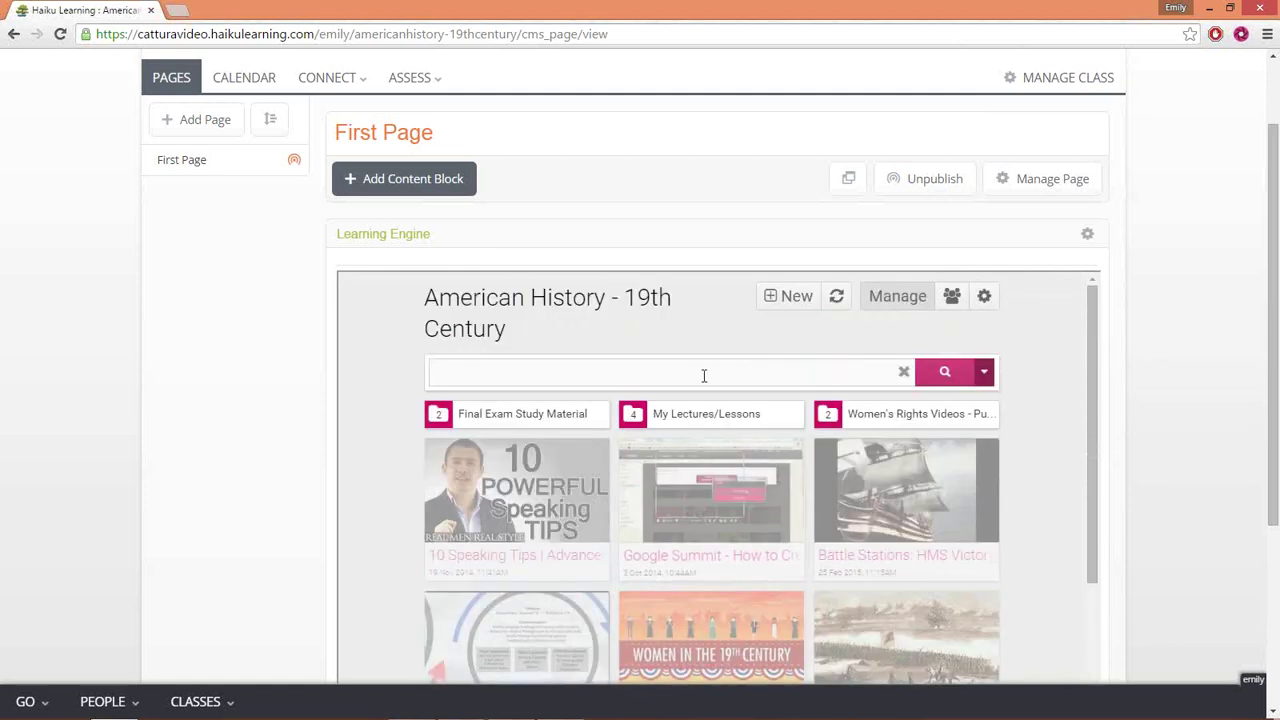
scroll(1084, 540, "down", 8)
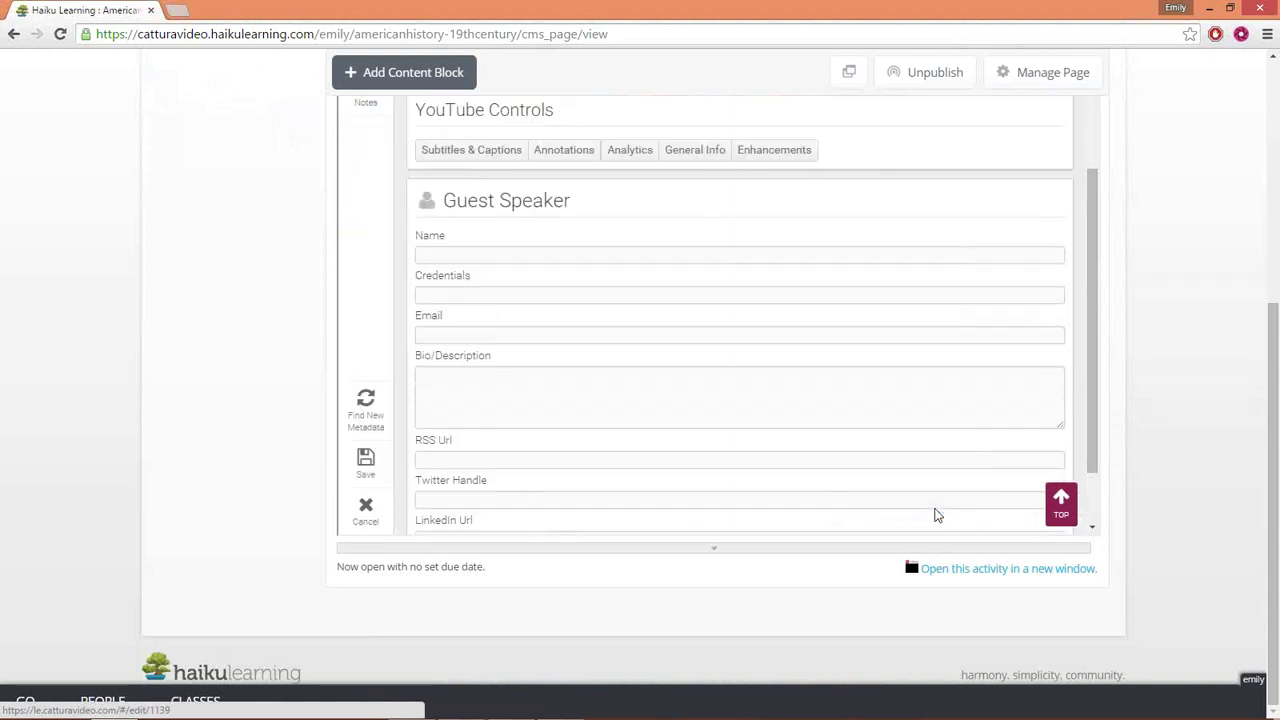
scroll(700, 357, "up", 10)
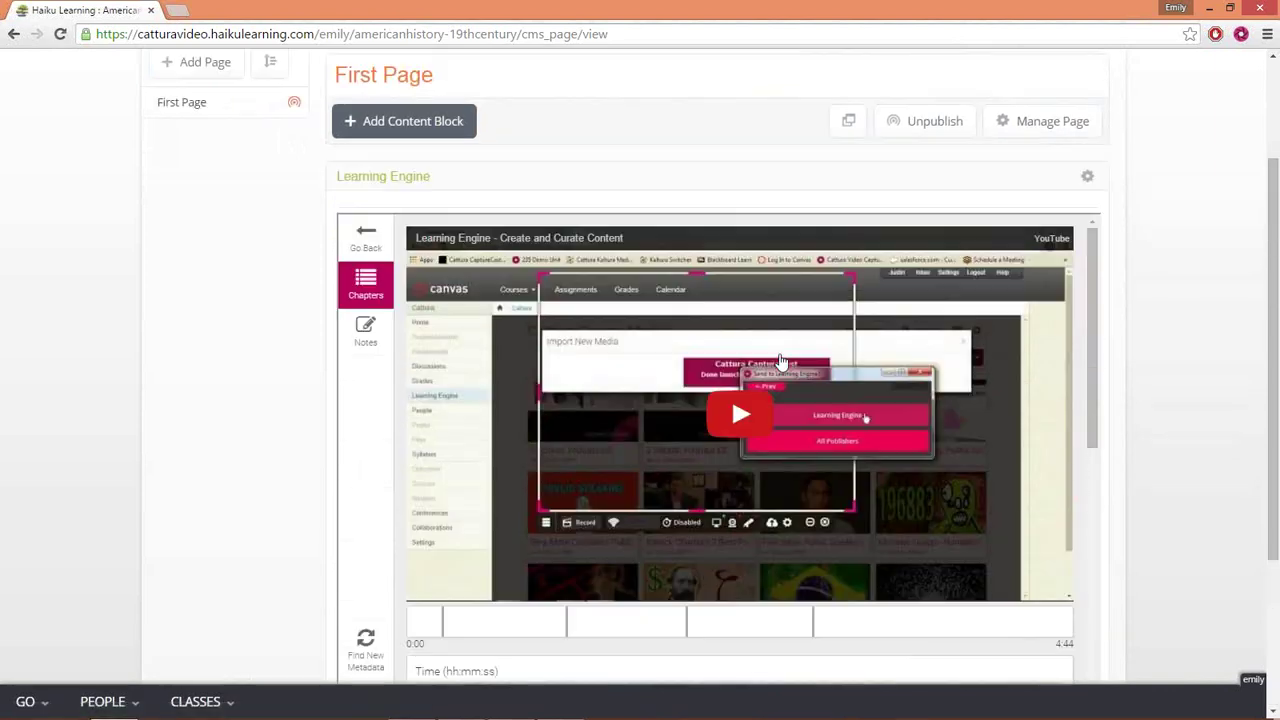
scroll(781, 361, "down", 3)
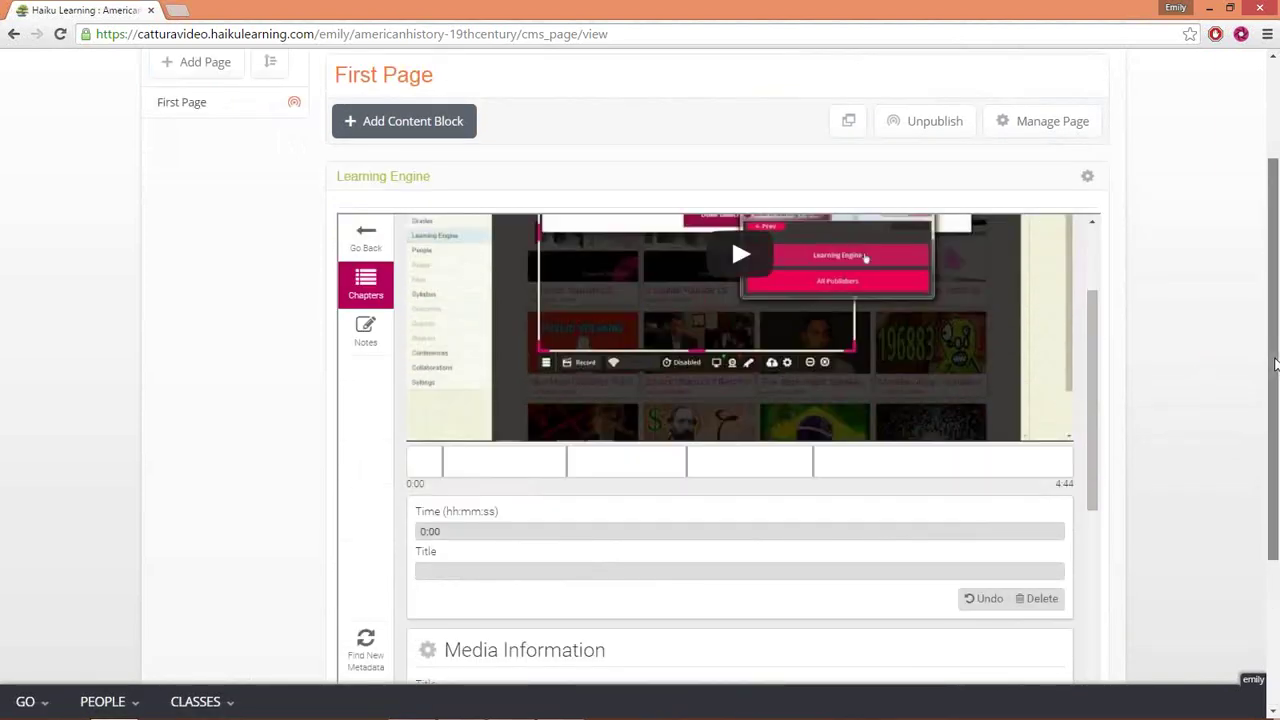
scroll(1240, 400, "down", 2)
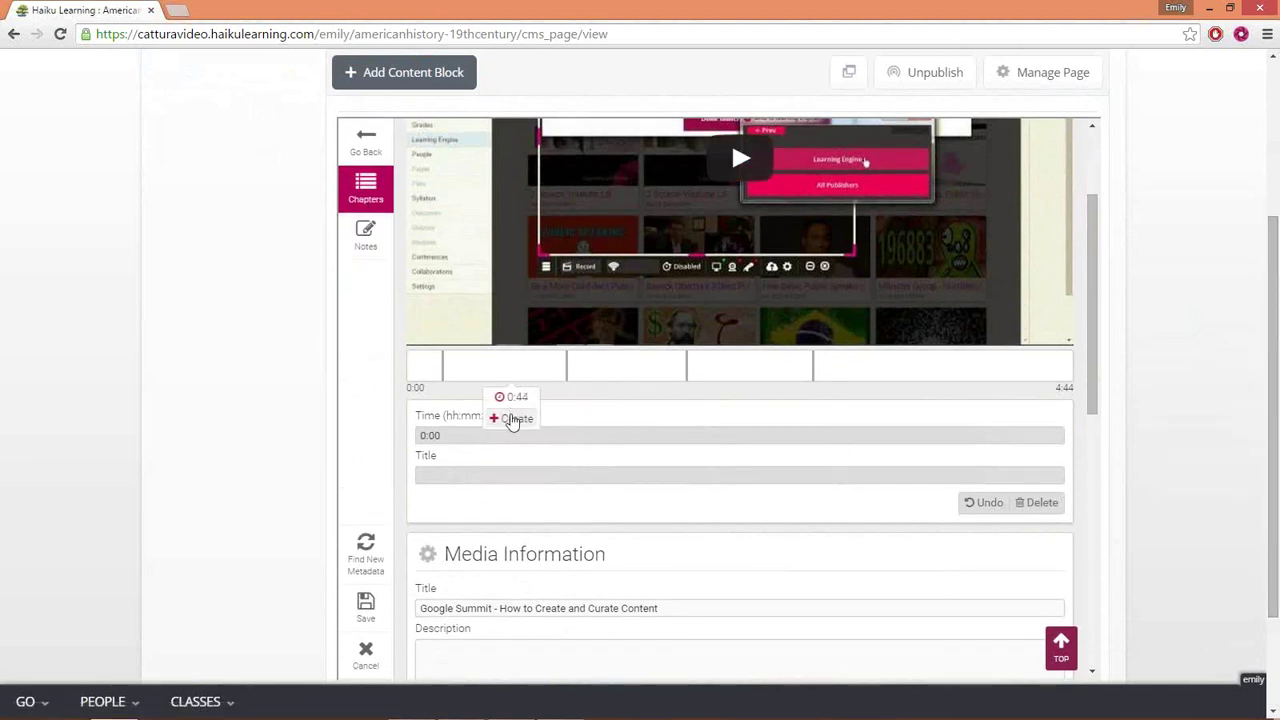
left_click(509, 418)
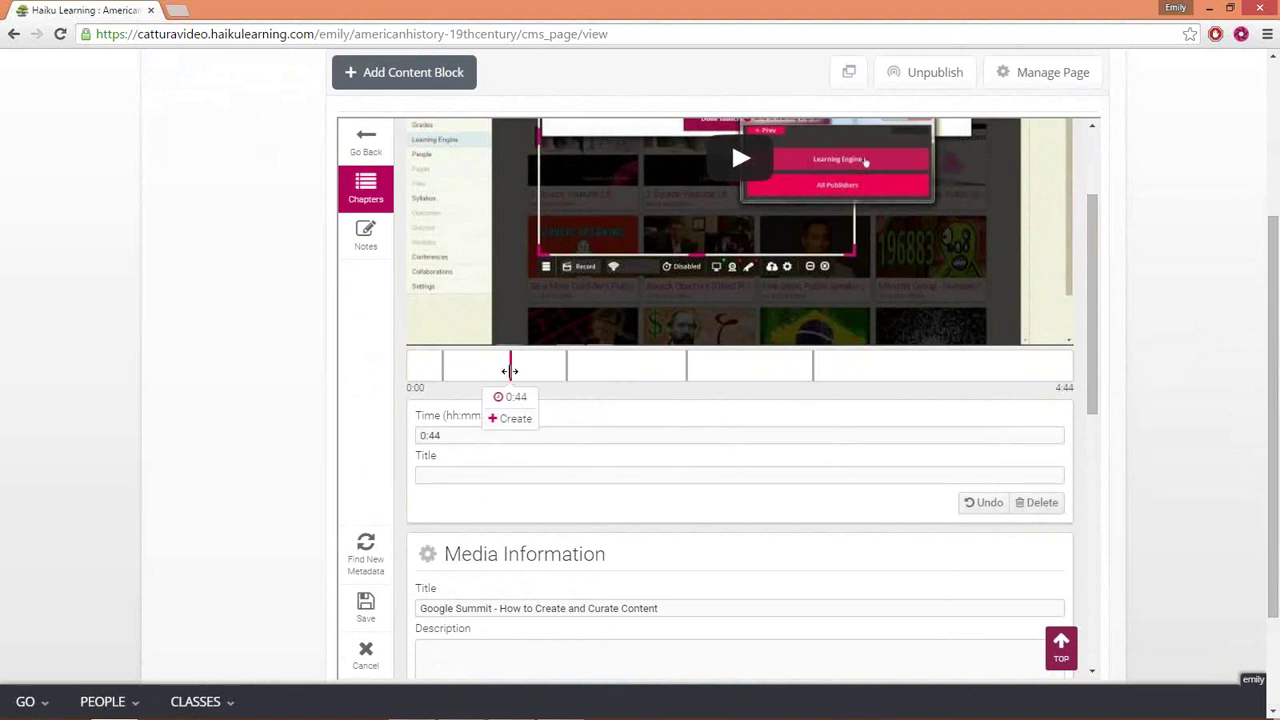
- Begin entering the title for the new 0:44 chapter
left_click(483, 473)
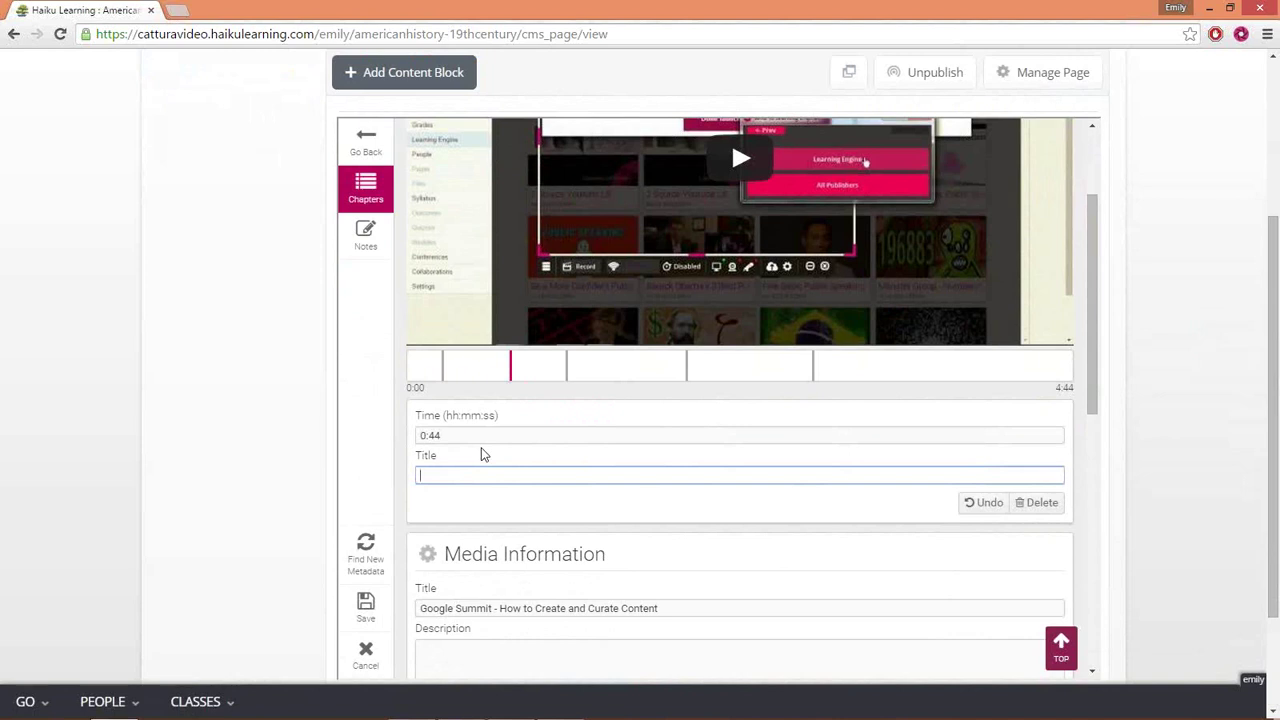
- Switch to Notes, create a note at 1:31, and move into its Title and Content fields
left_click(365, 236)
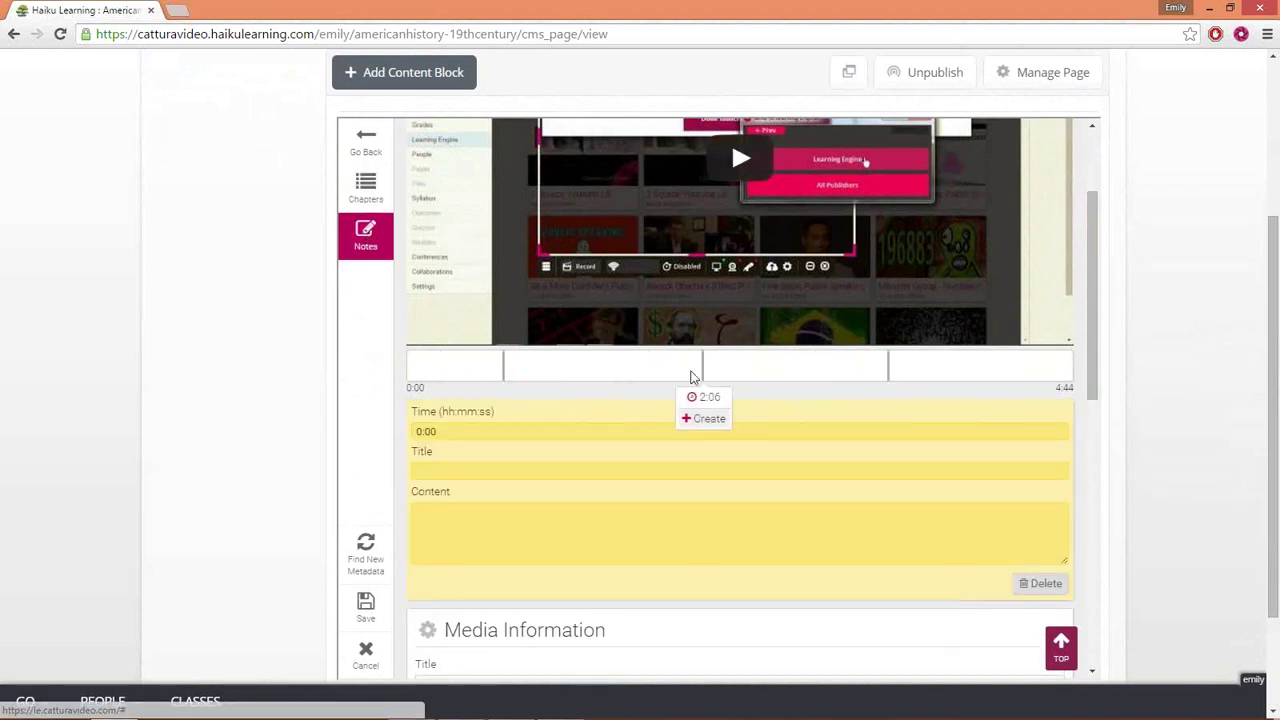
left_click(620, 419)
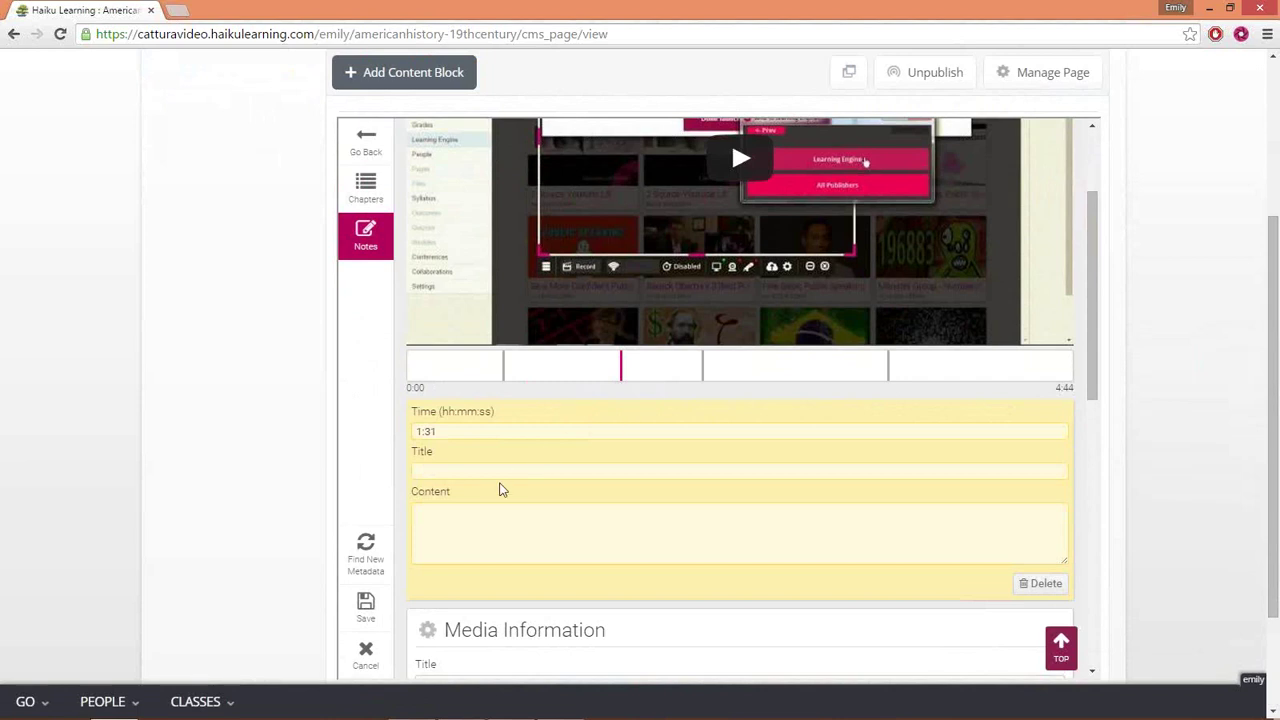
left_click(500, 472)
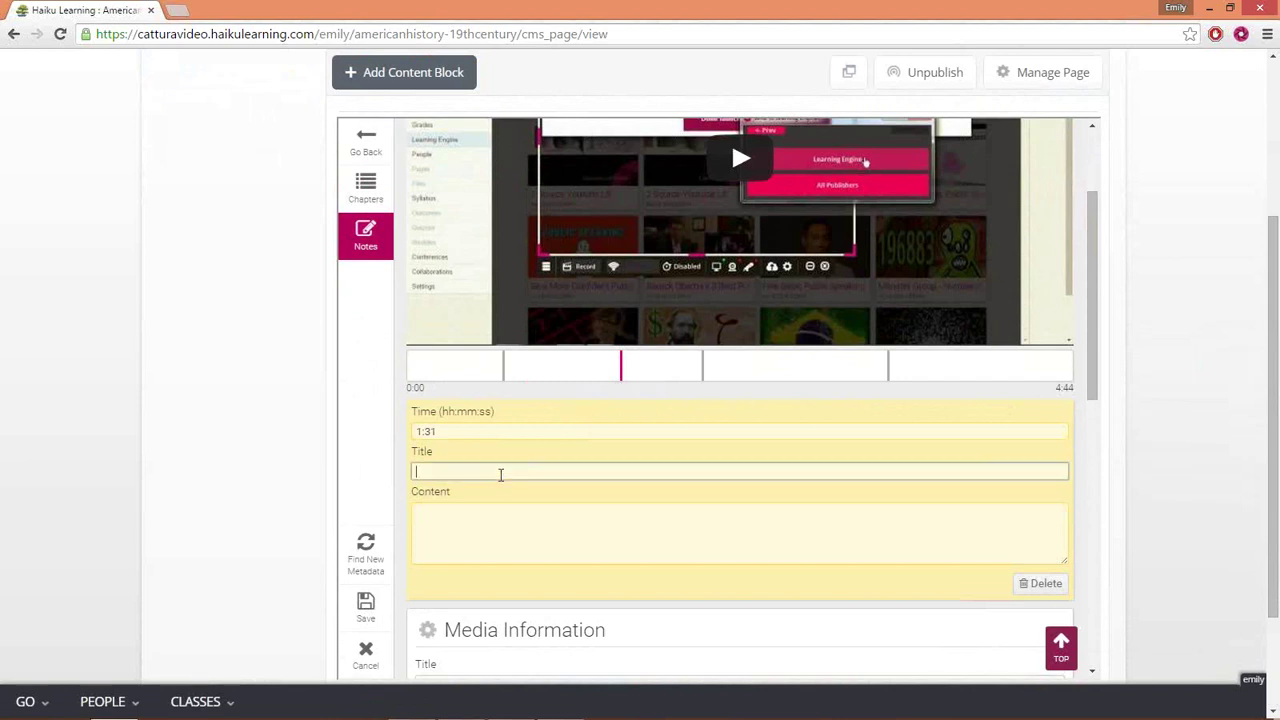
left_click(538, 538)
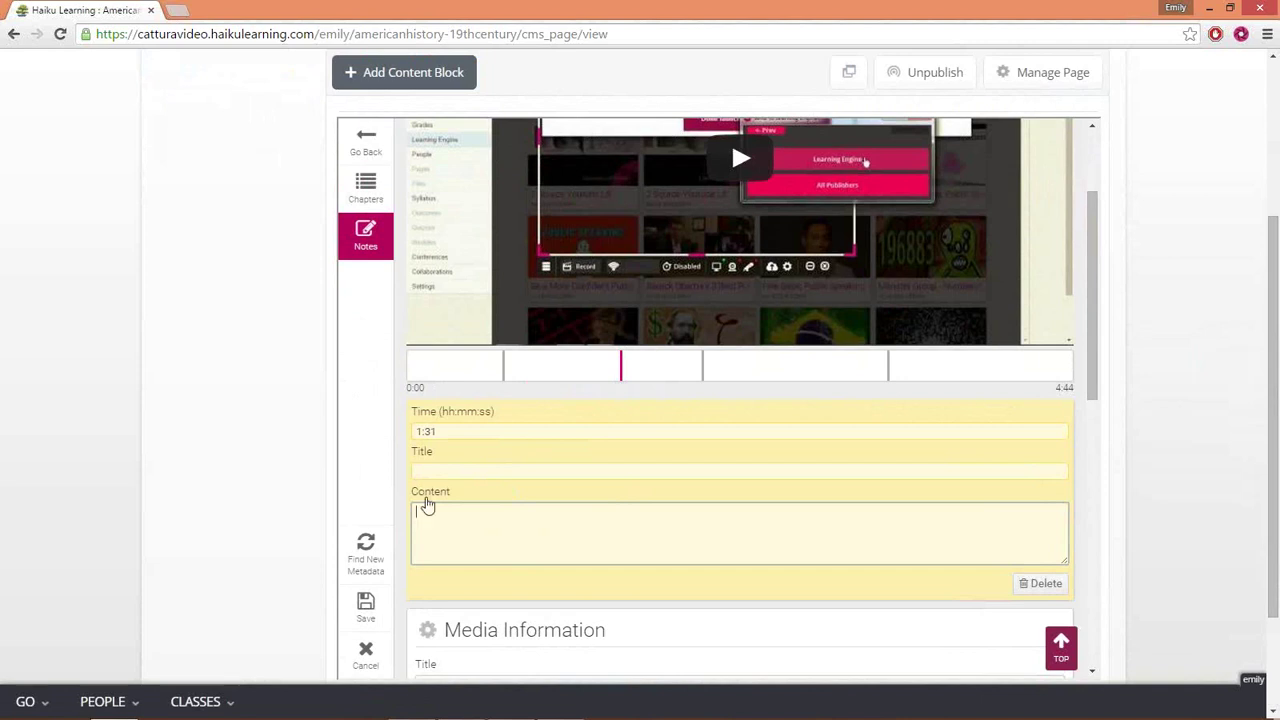
scroll(486, 517, "down", 2)
scroll(600, 524, "down", 1)
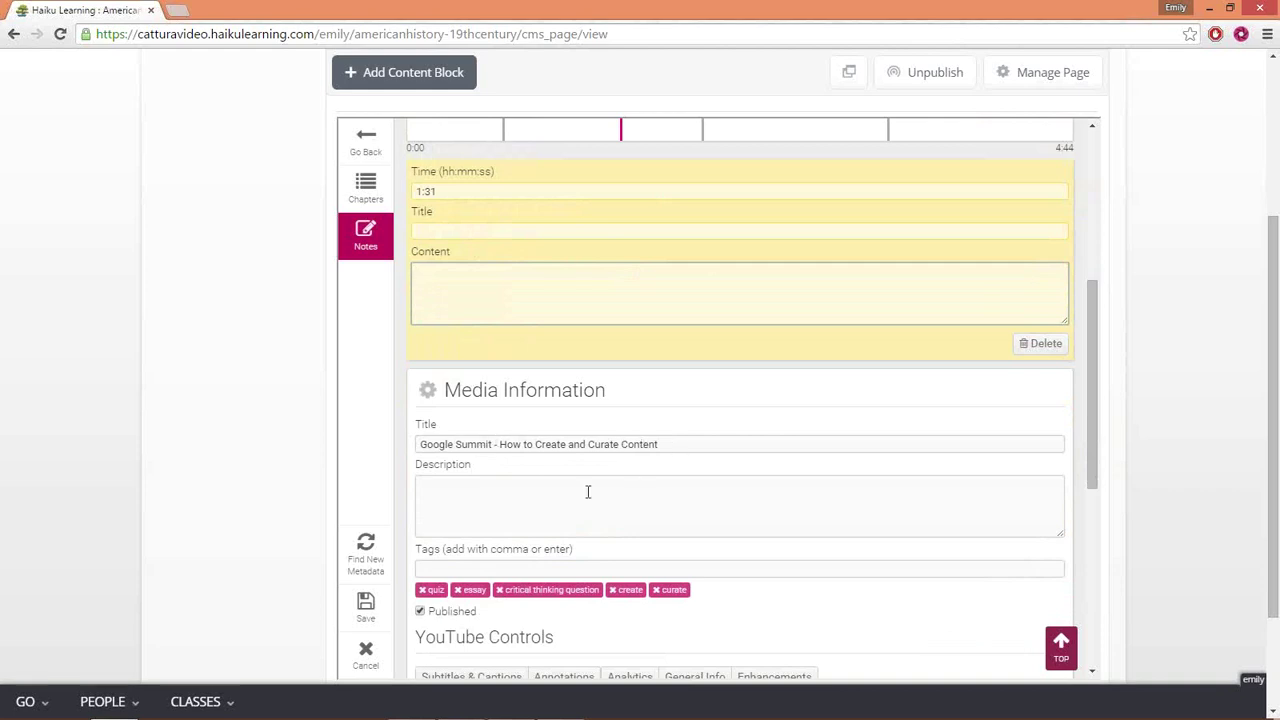
left_click(477, 568)
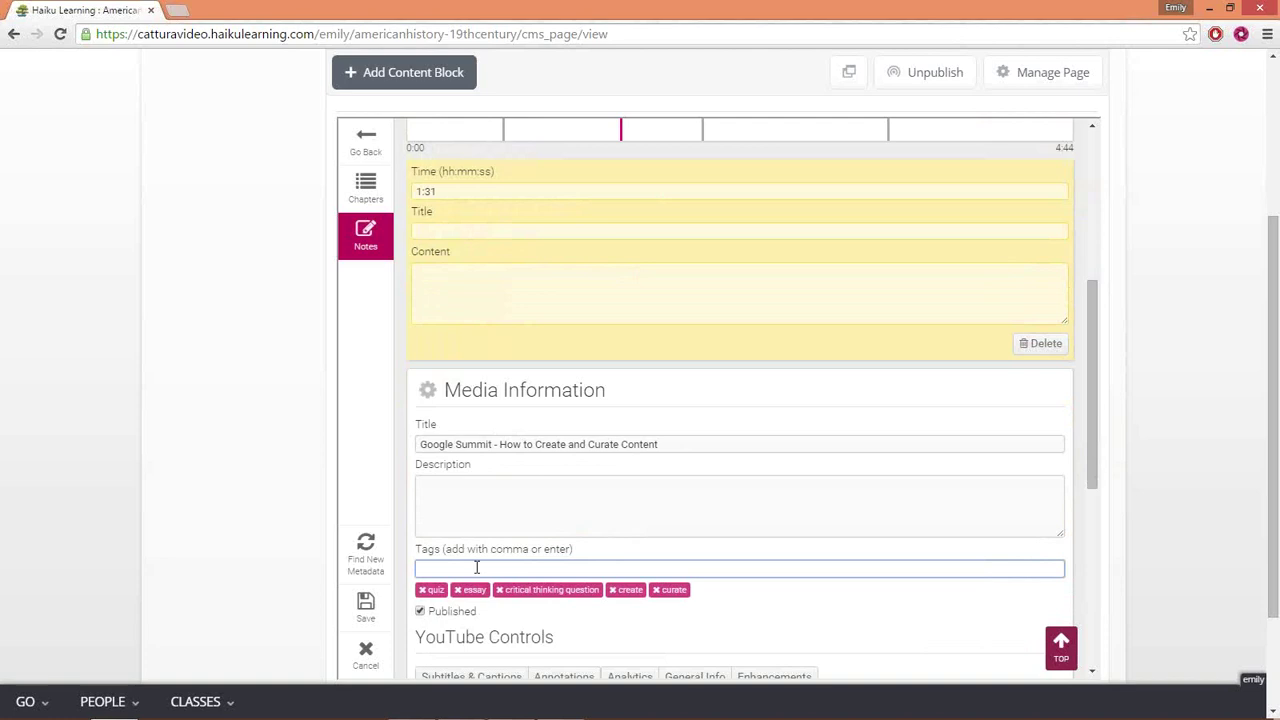
scroll(476, 567, "down", 2)
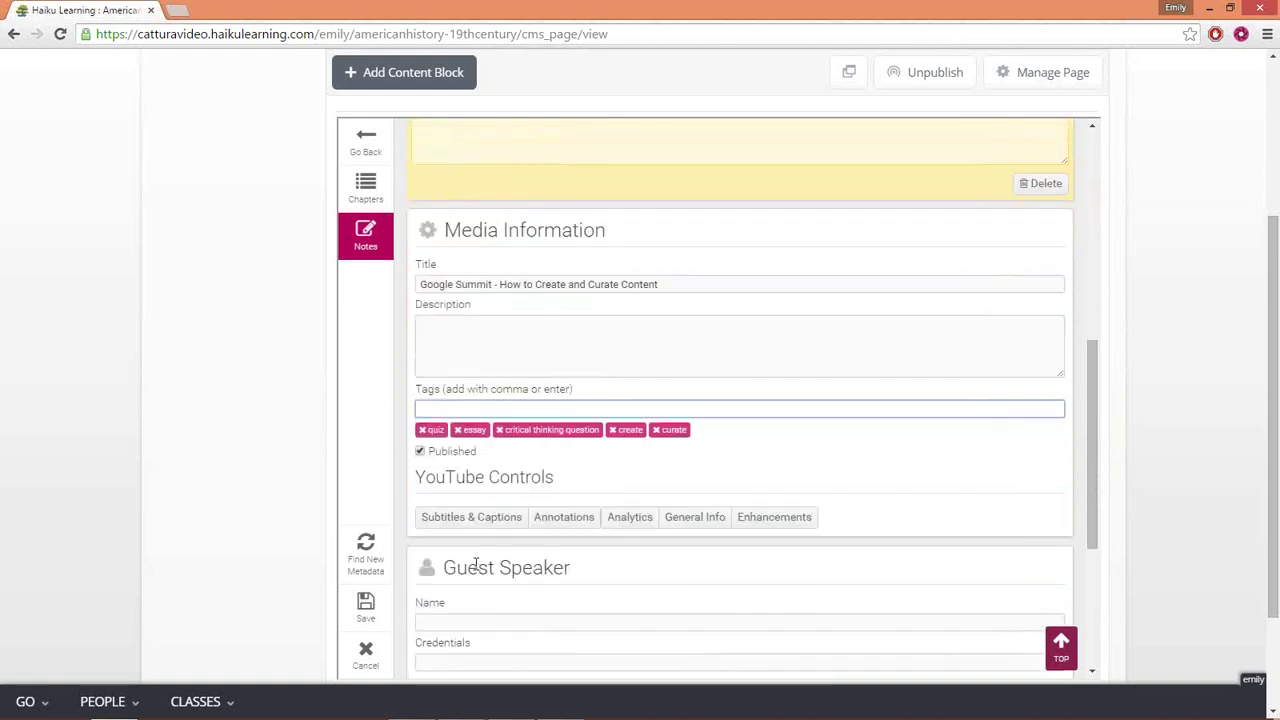
scroll(476, 567, "down", 2)
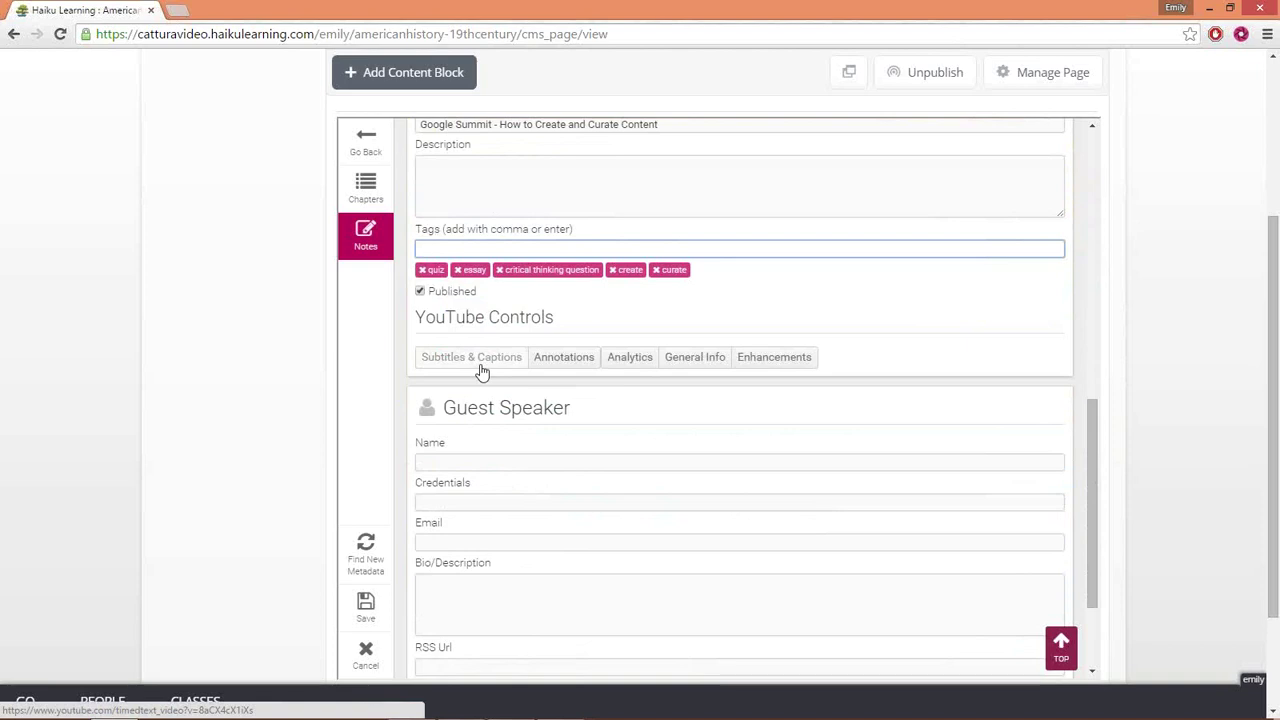
- View the video's automatic English subtitles on YouTube, then close the subtitles and analytics pages
left_click(481, 371)
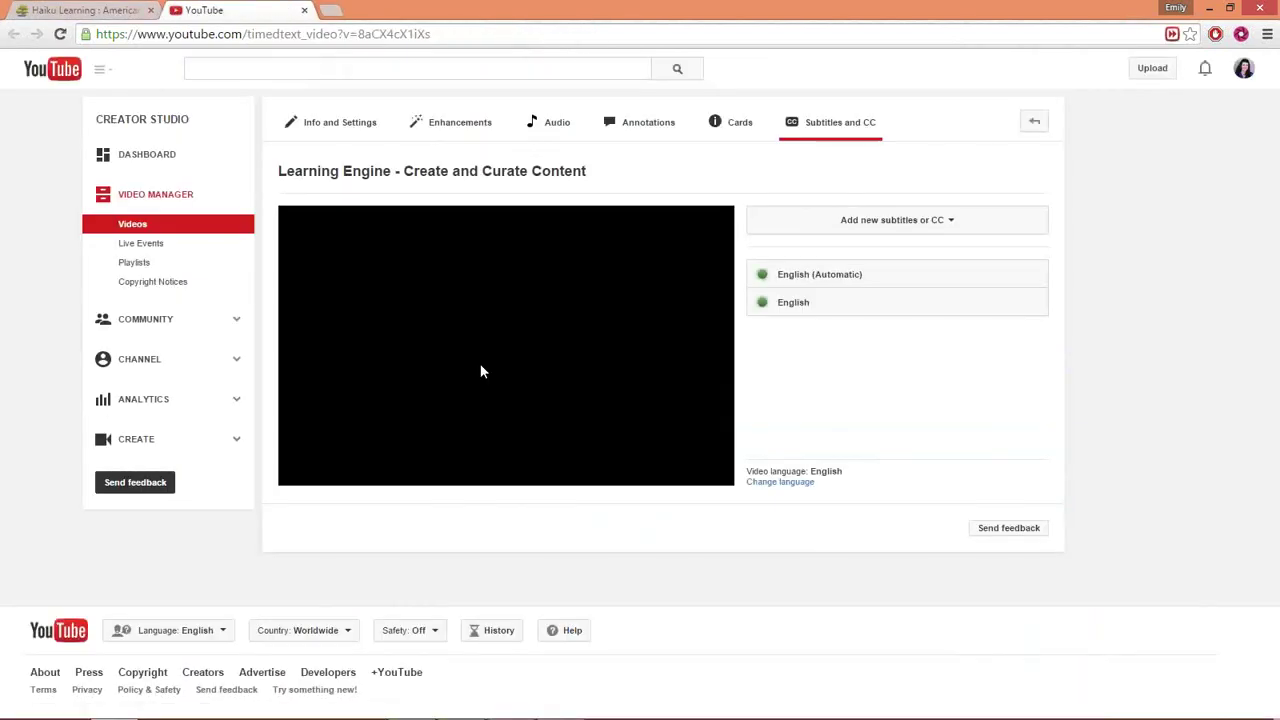
left_click(932, 284)
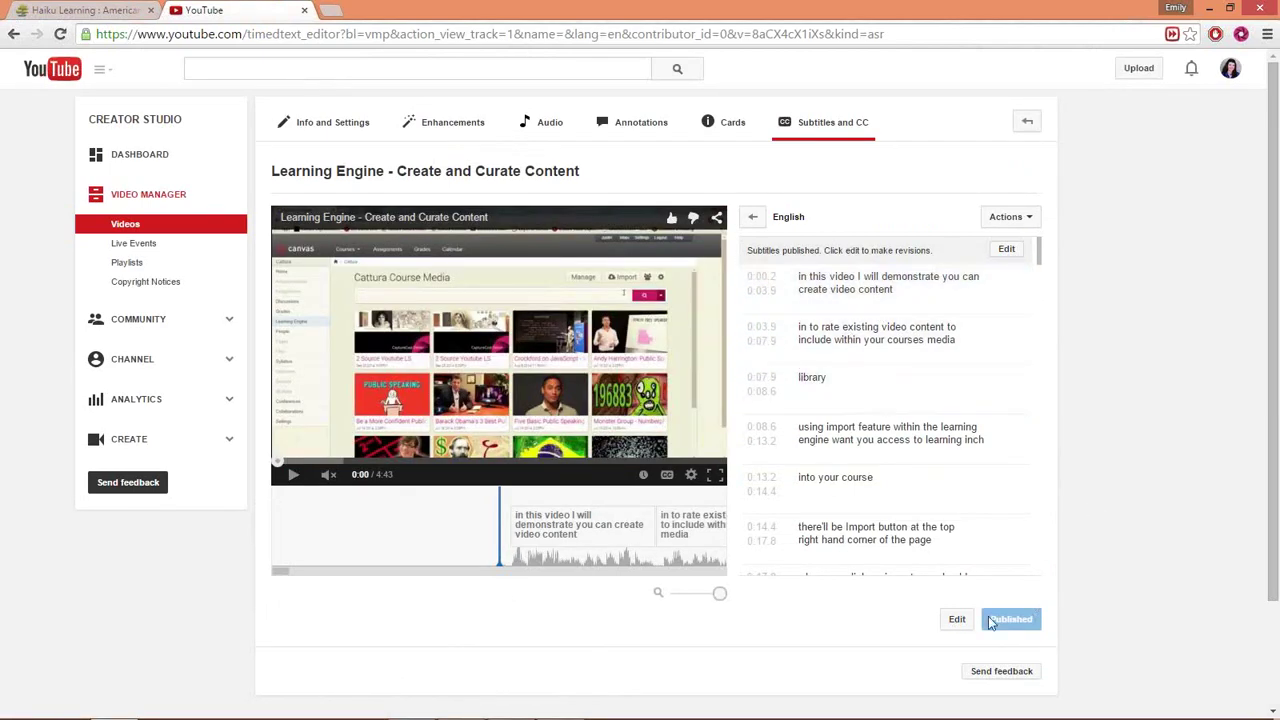
left_click(304, 10)
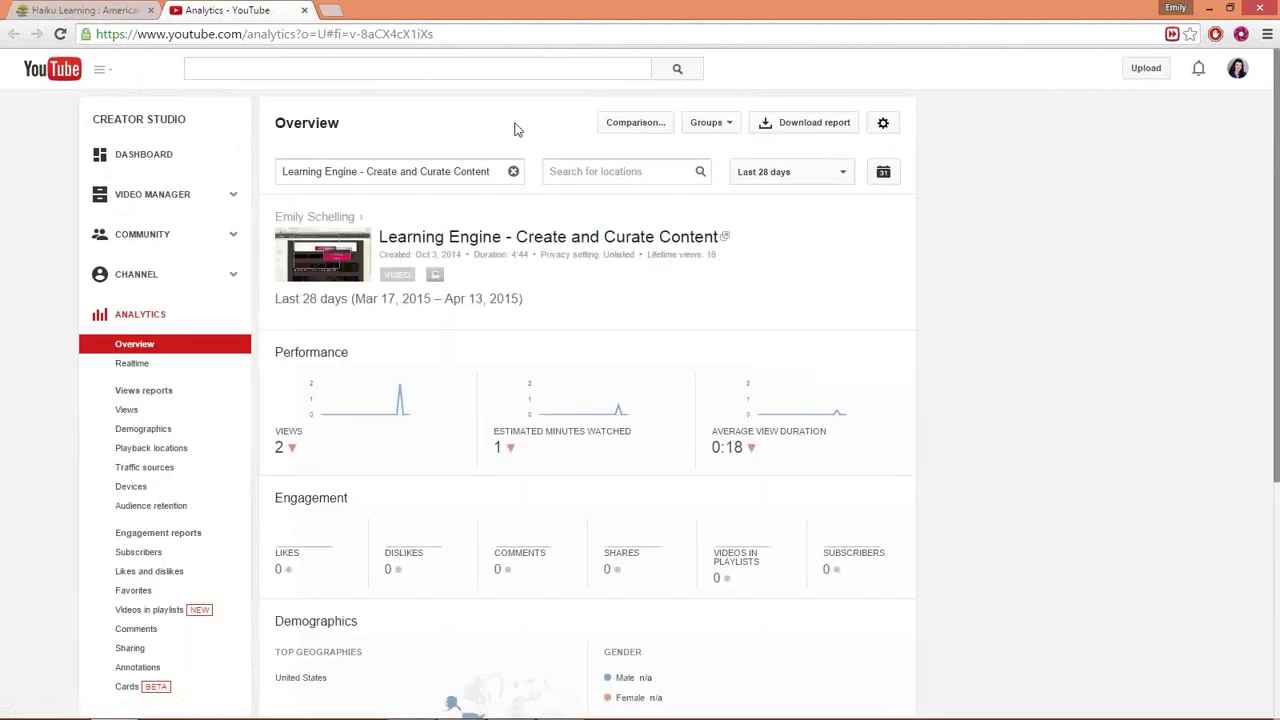
left_click(305, 11)
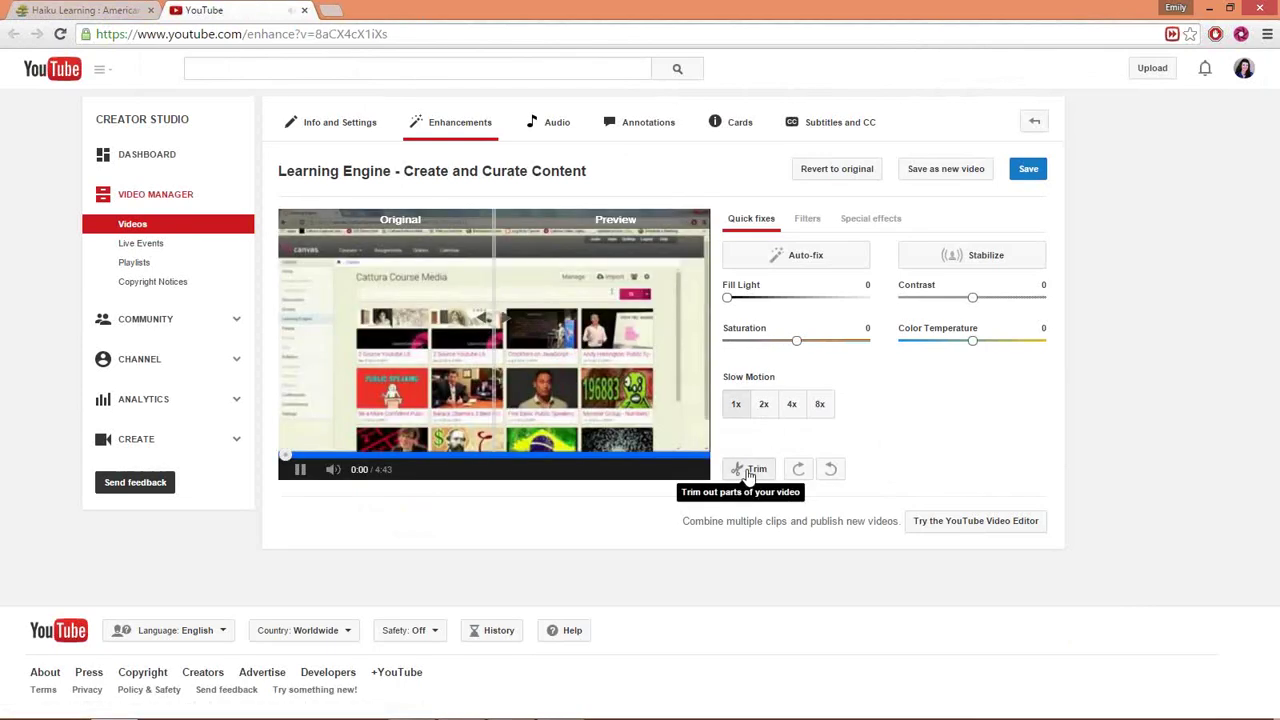
- Mute the preview, review the Filters and Special effects options, then close the YouTube tab
left_click(334, 470)
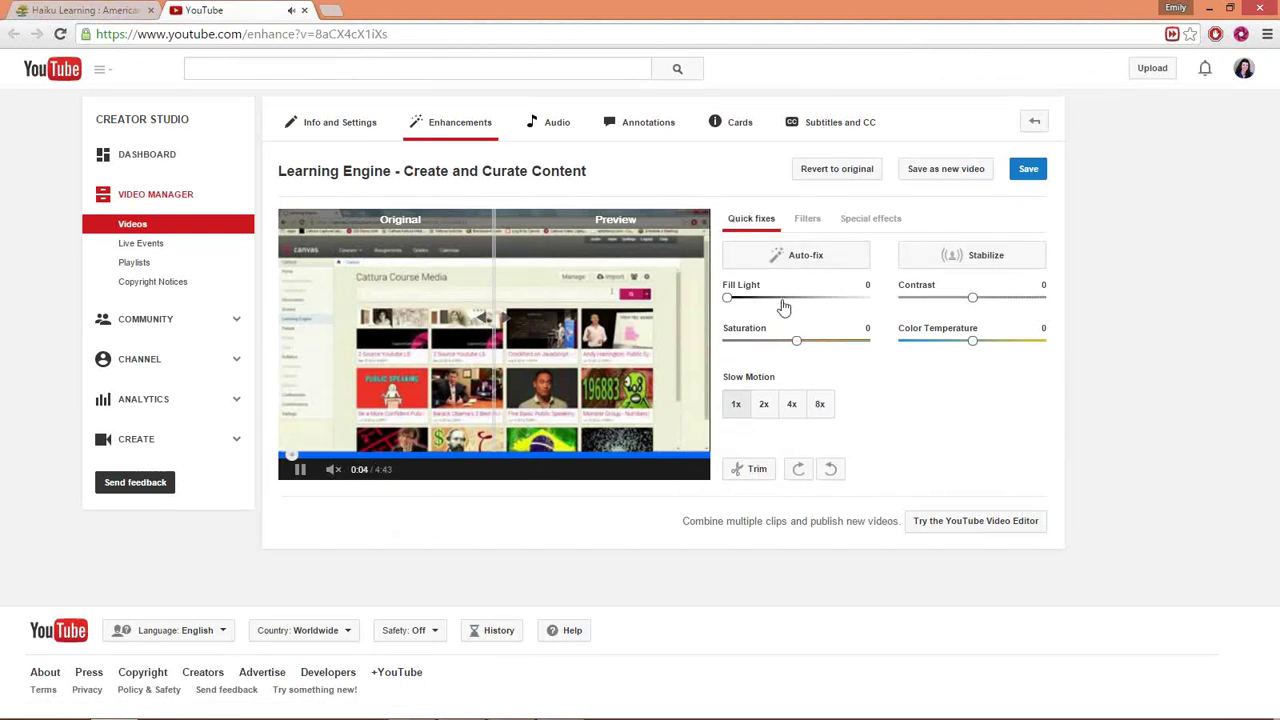
left_click(807, 220)
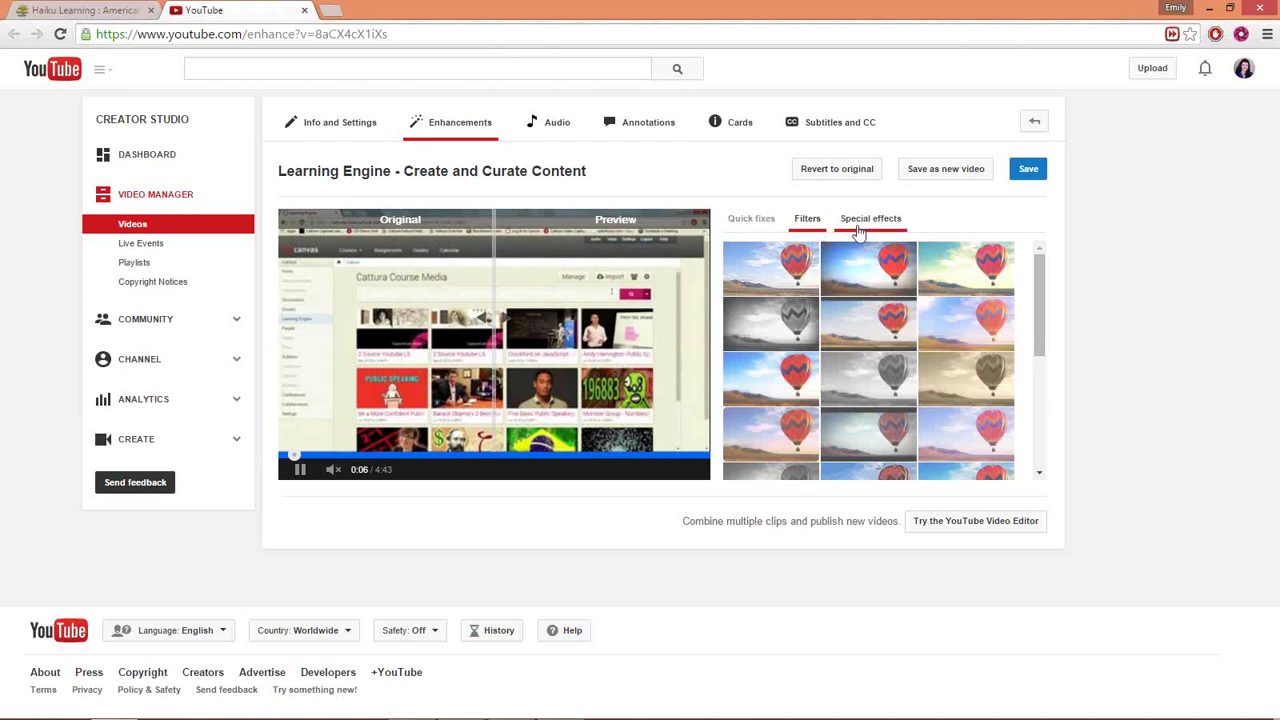
left_click(857, 228)
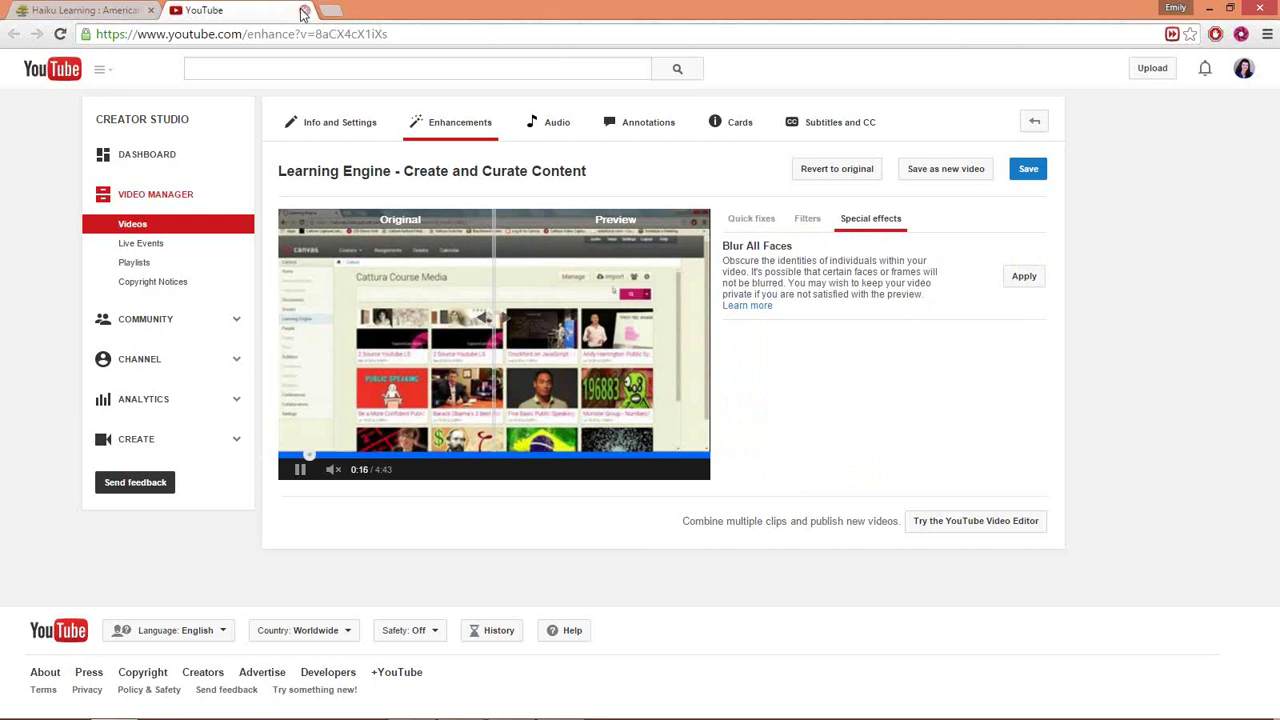
left_click(304, 12)
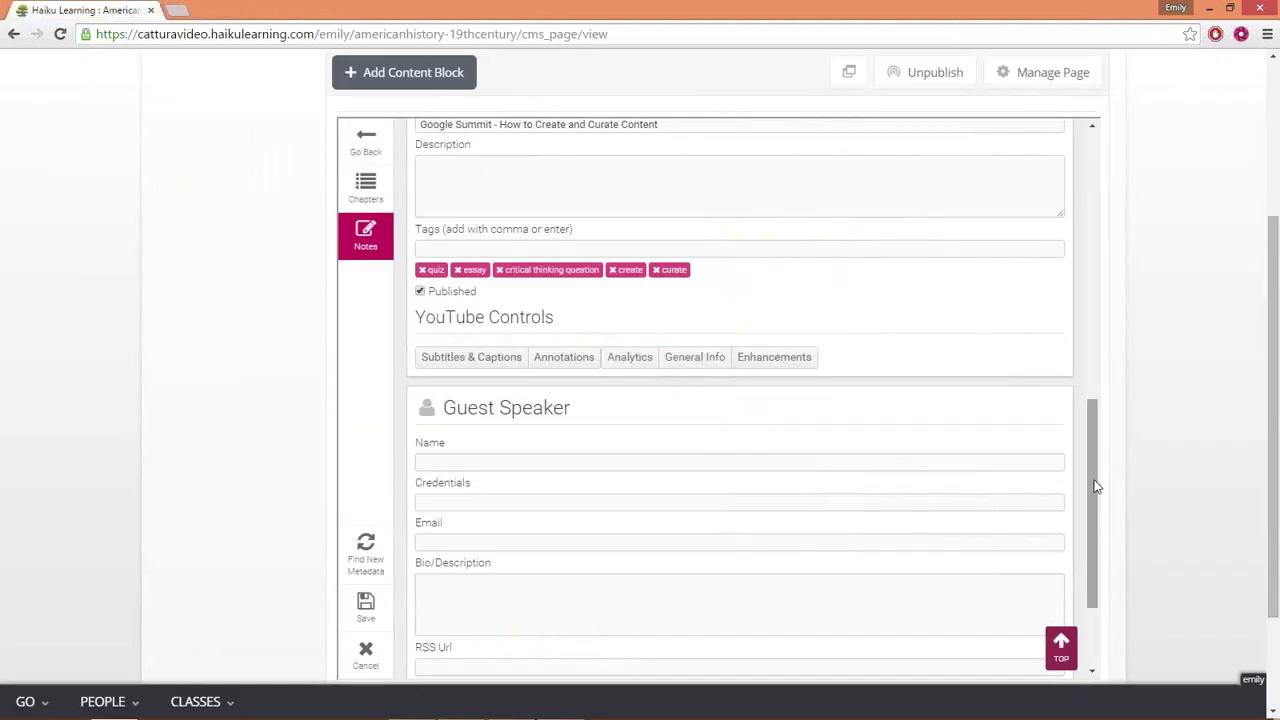
- Cancel the notes form, select the Battle Stations: HMS Victory video in manage mode, and open its access control
left_click_drag(1094, 486, 1103, 560)
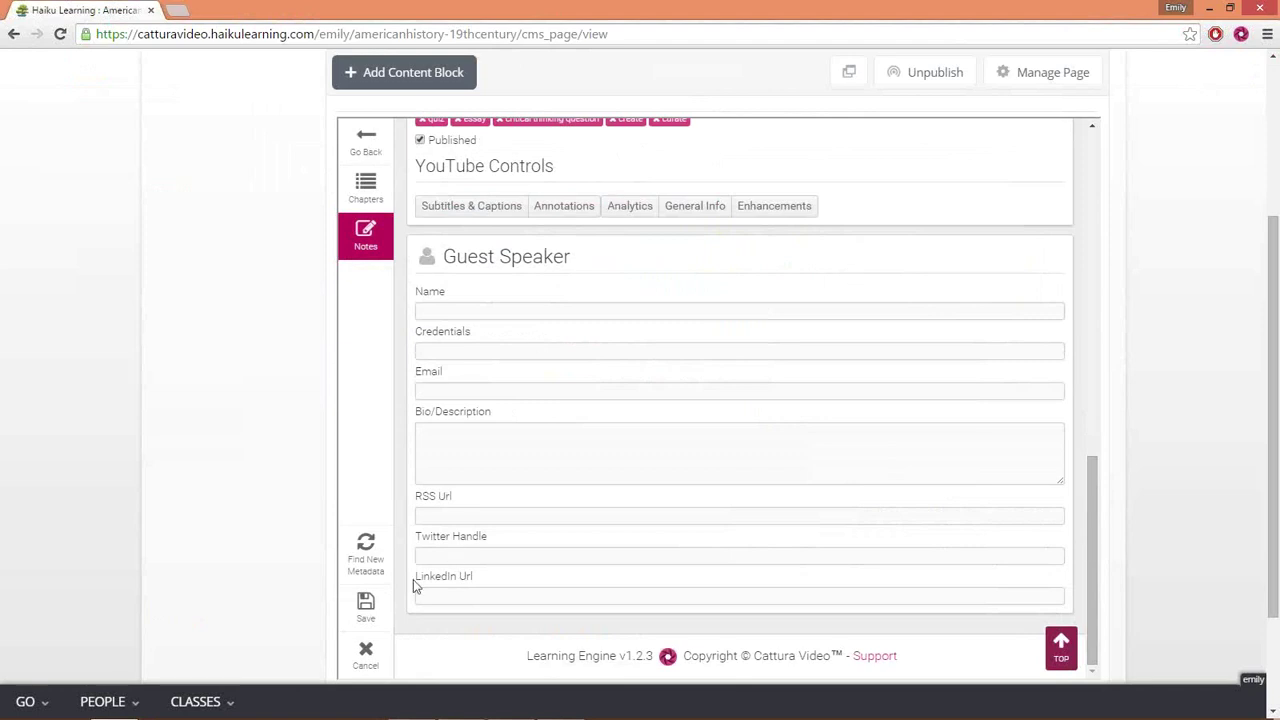
left_click(366, 660)
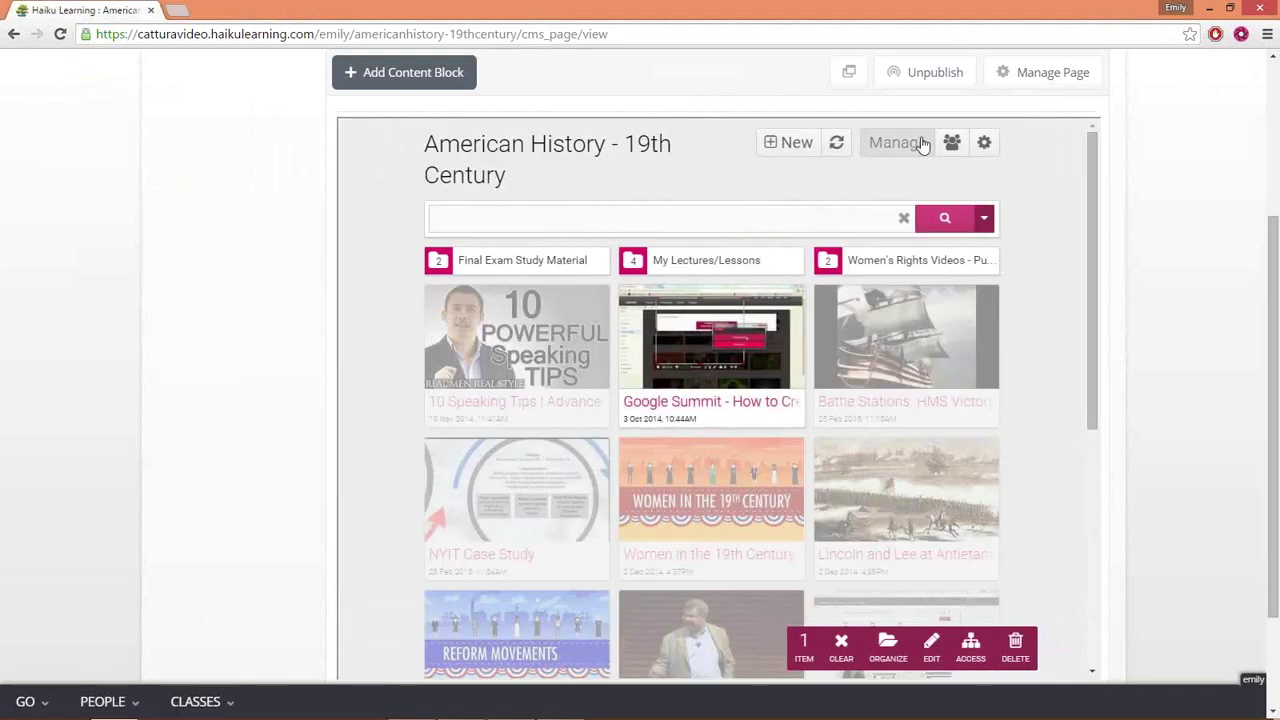
left_click(914, 145)
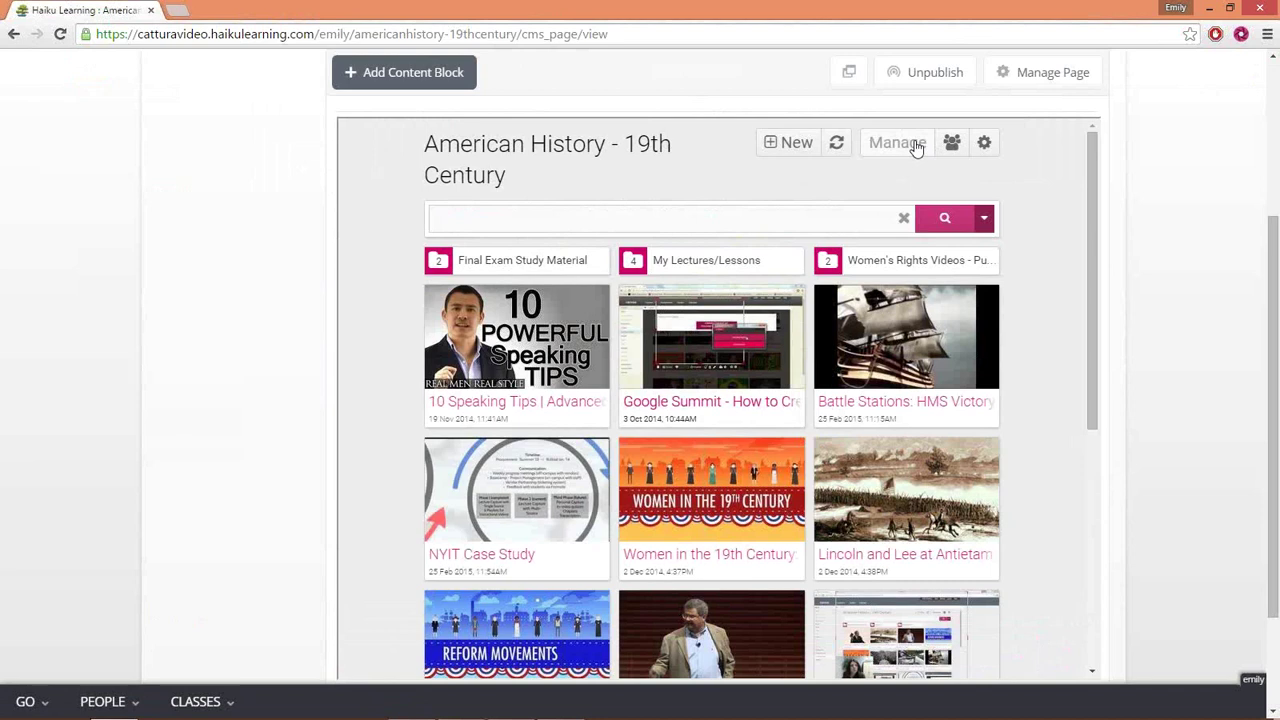
left_click(914, 145)
left_click(885, 360)
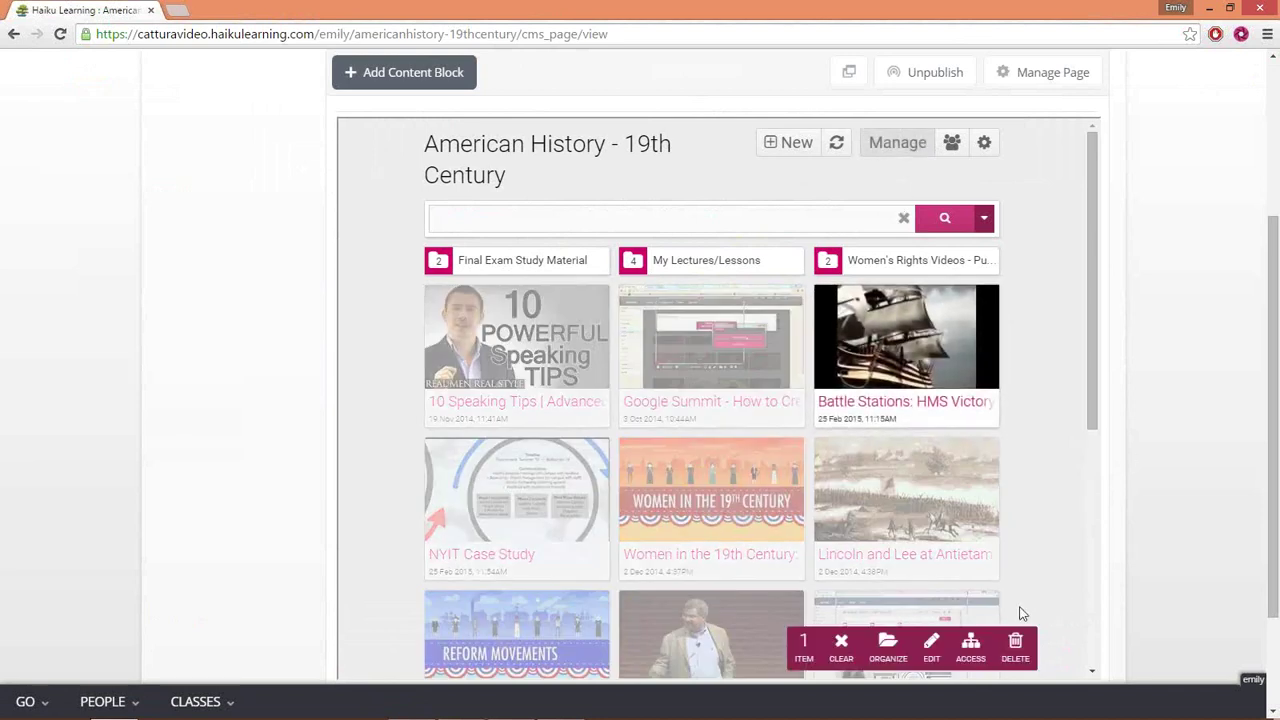
left_click(961, 662)
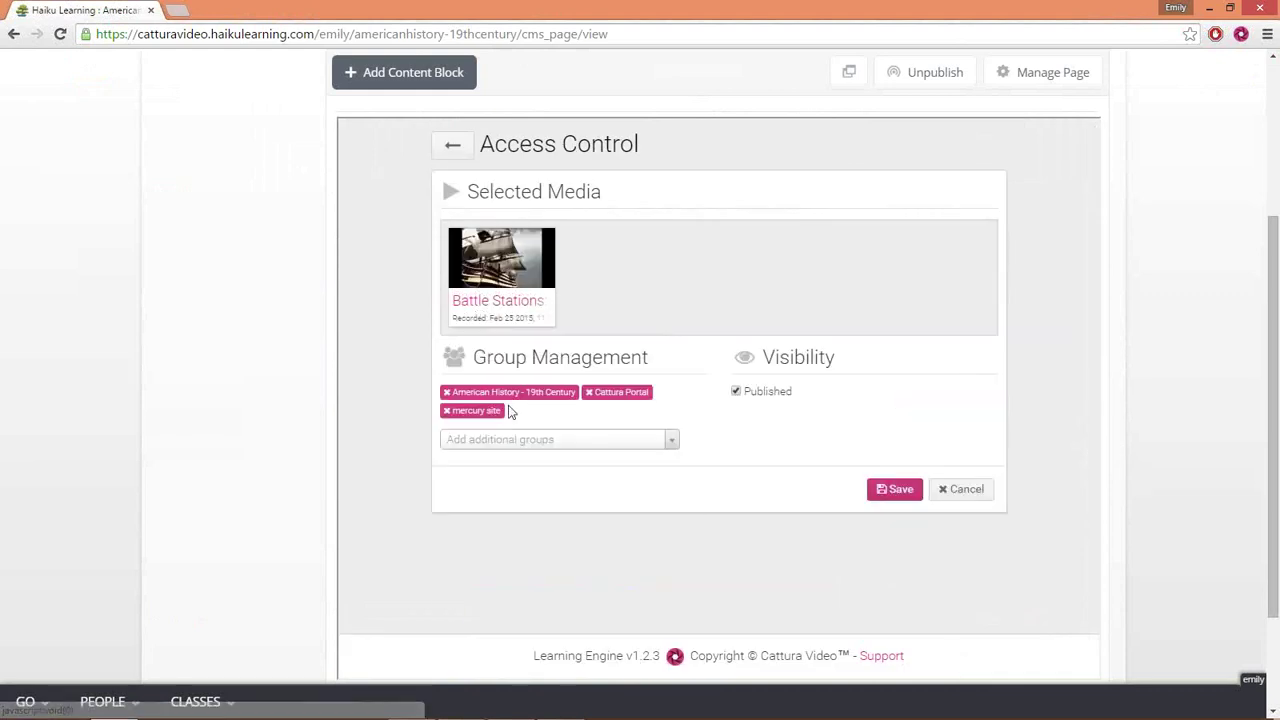
- Search additional groups for 'cattura', 'comp' and 'vi', then cancel Access Control without changes
left_click(508, 446)
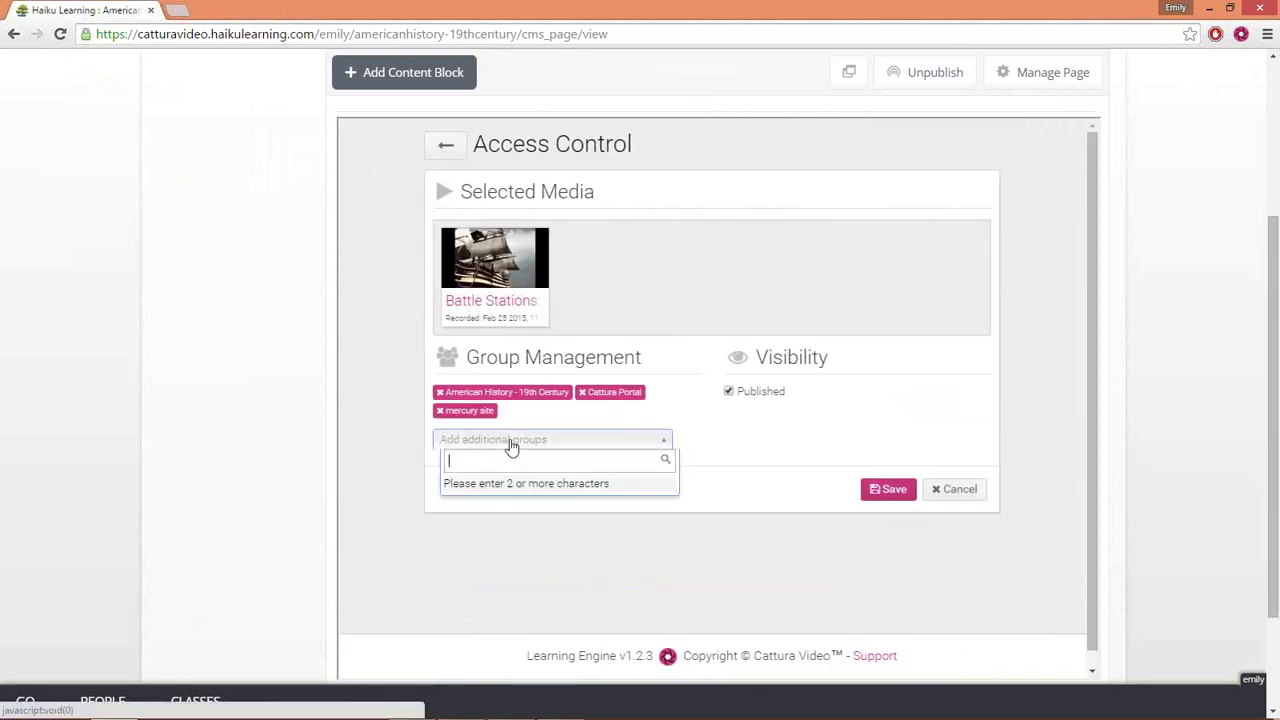
type("ca")
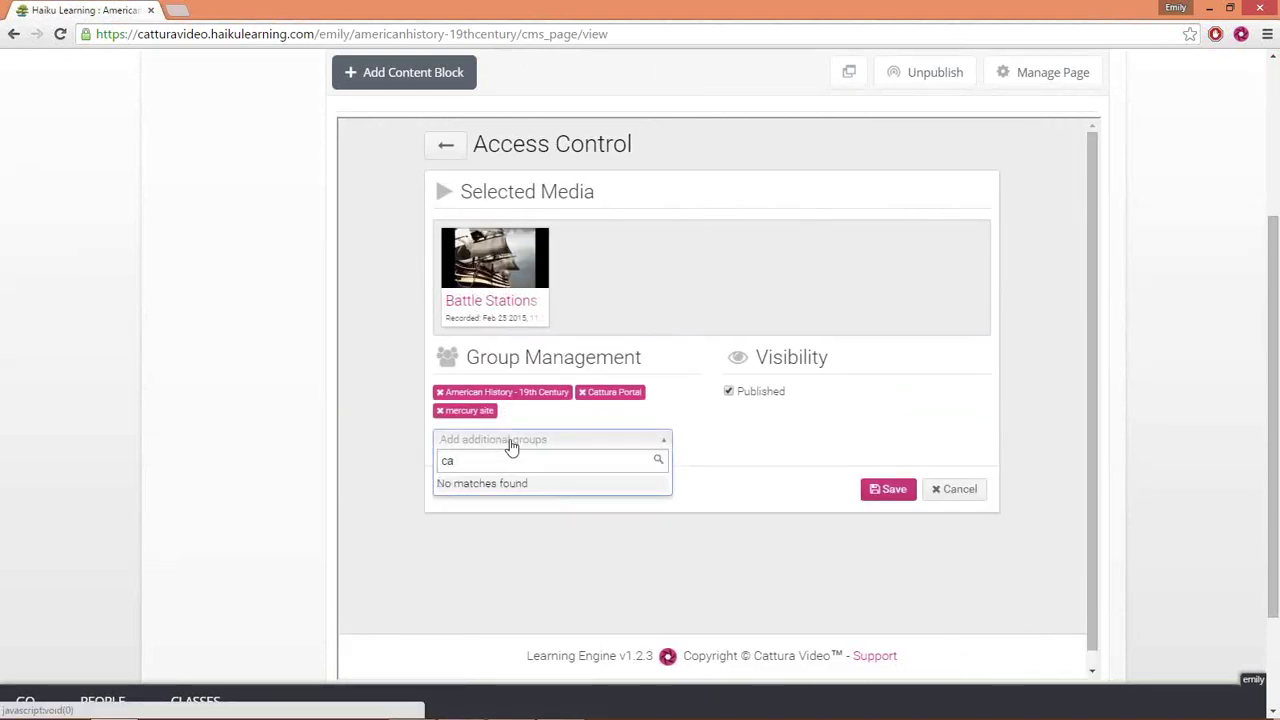
type("ttura")
key("BackSpace")
key("BackSpace")
key("BackSpace")
key("BackSpace")
key("BackSpace")
key("BackSpace")
key("BackSpace")
type("comp")
key("BackSpace")
key("BackSpace")
key("BackSpace")
key("BackSpace")
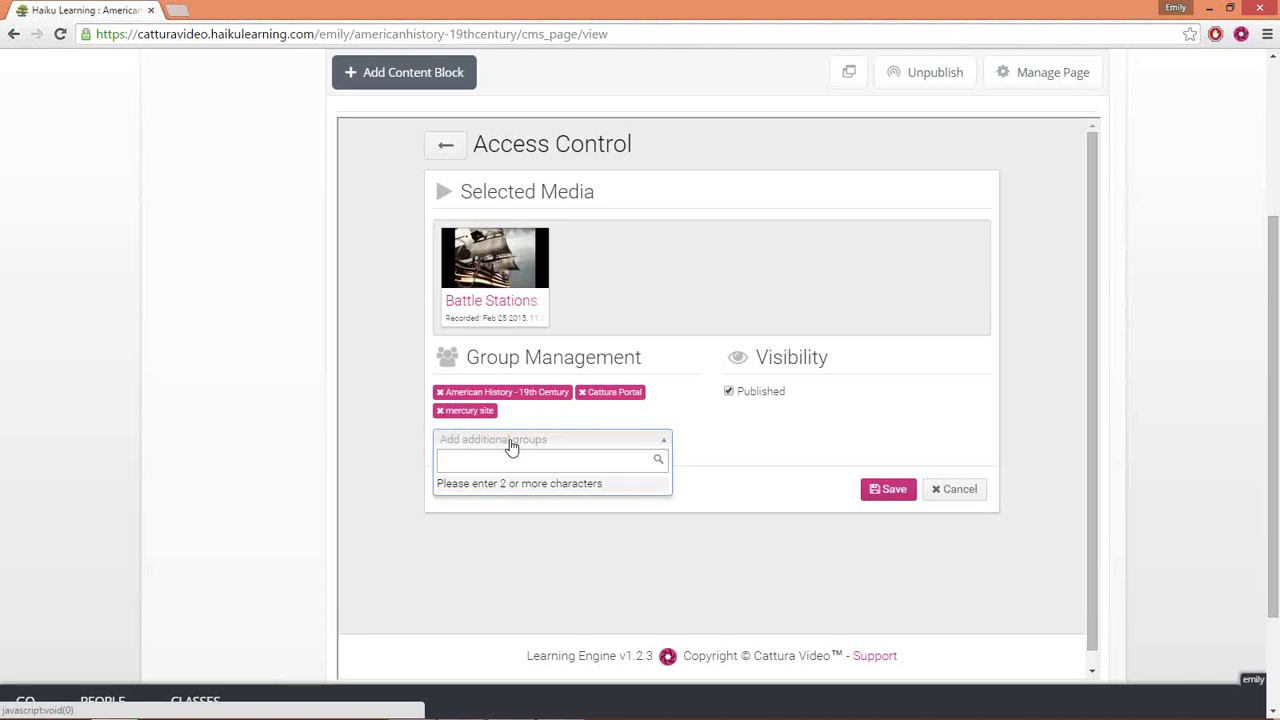
type("vi")
key("BackSpace")
key("BackSpace")
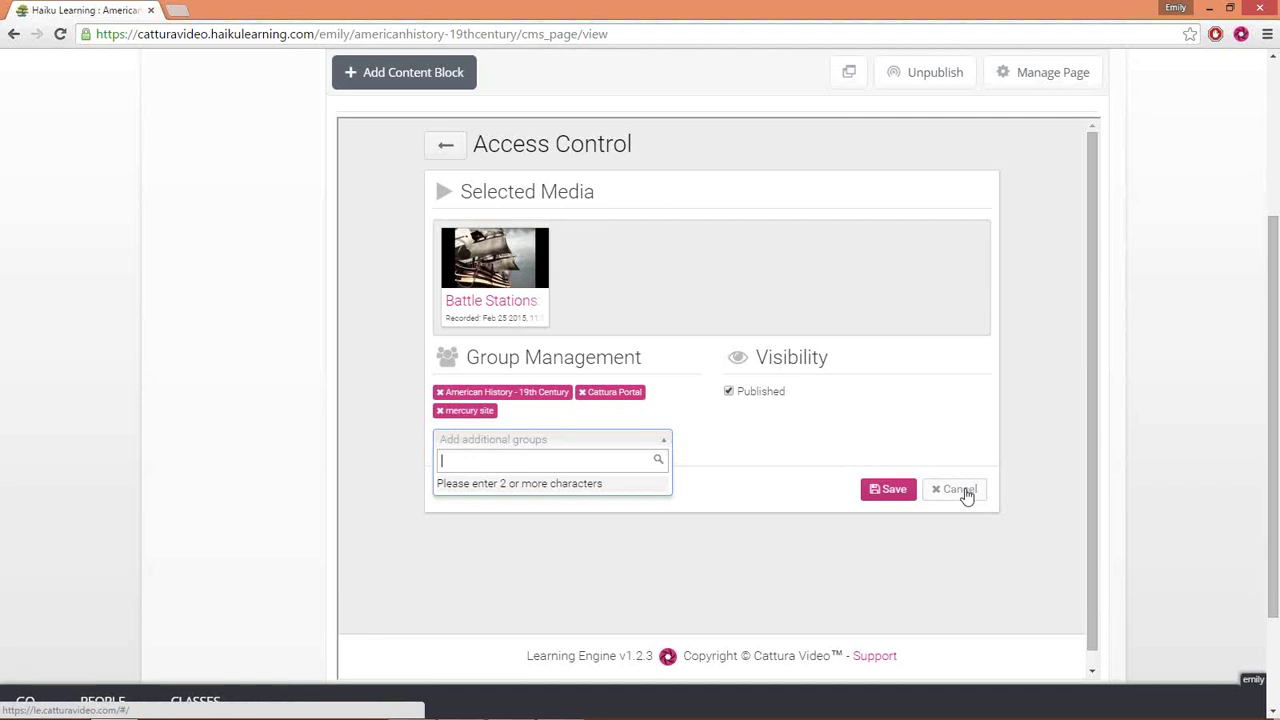
left_click(956, 489)
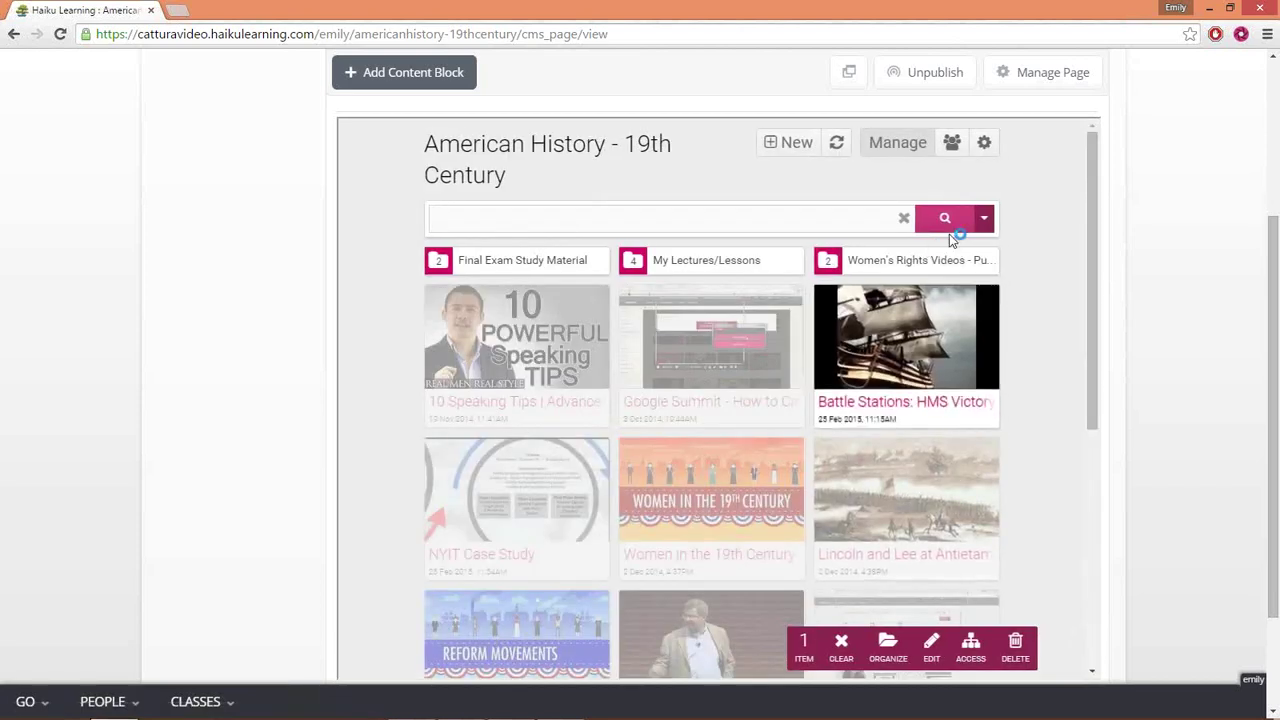
left_click(905, 145)
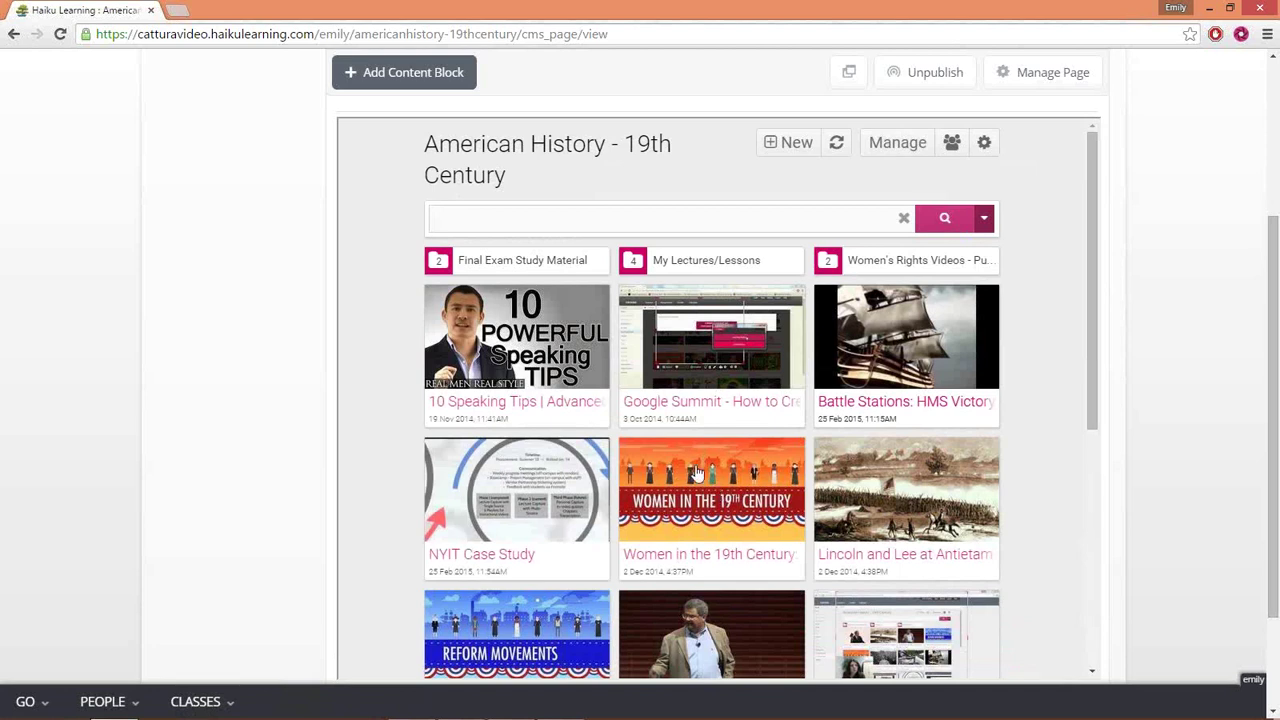
left_click(915, 143)
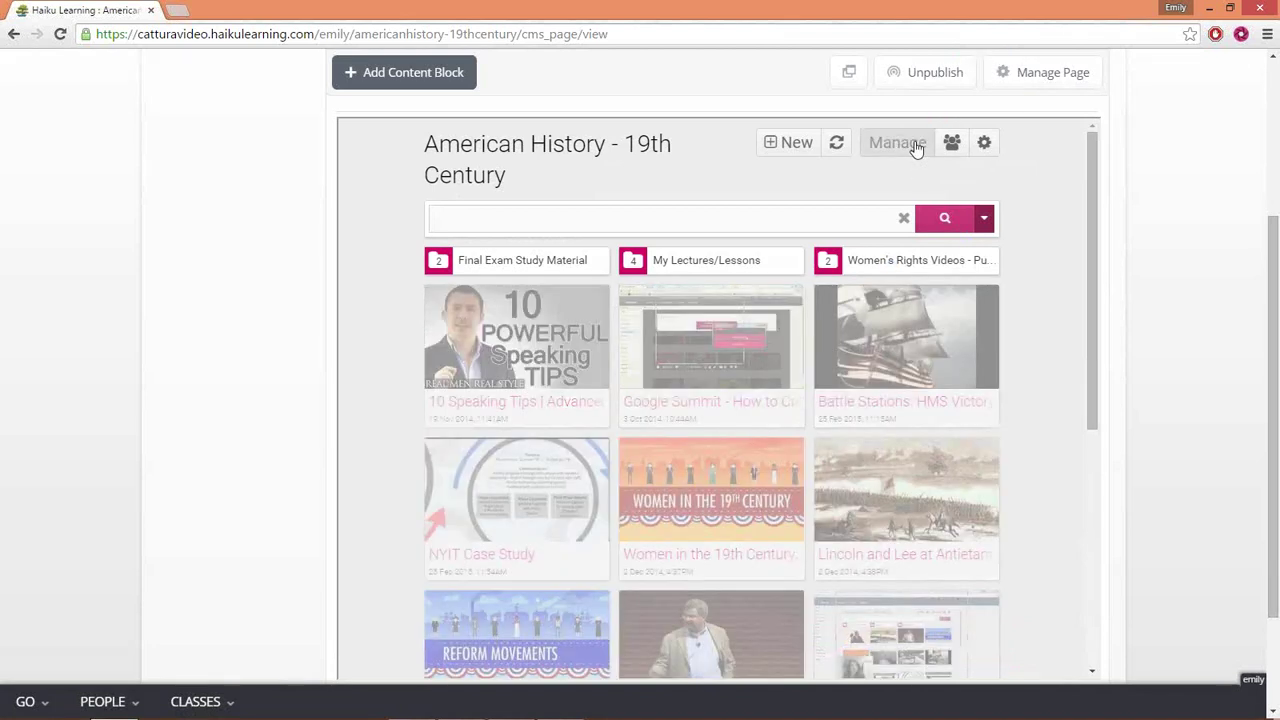
left_click(885, 315)
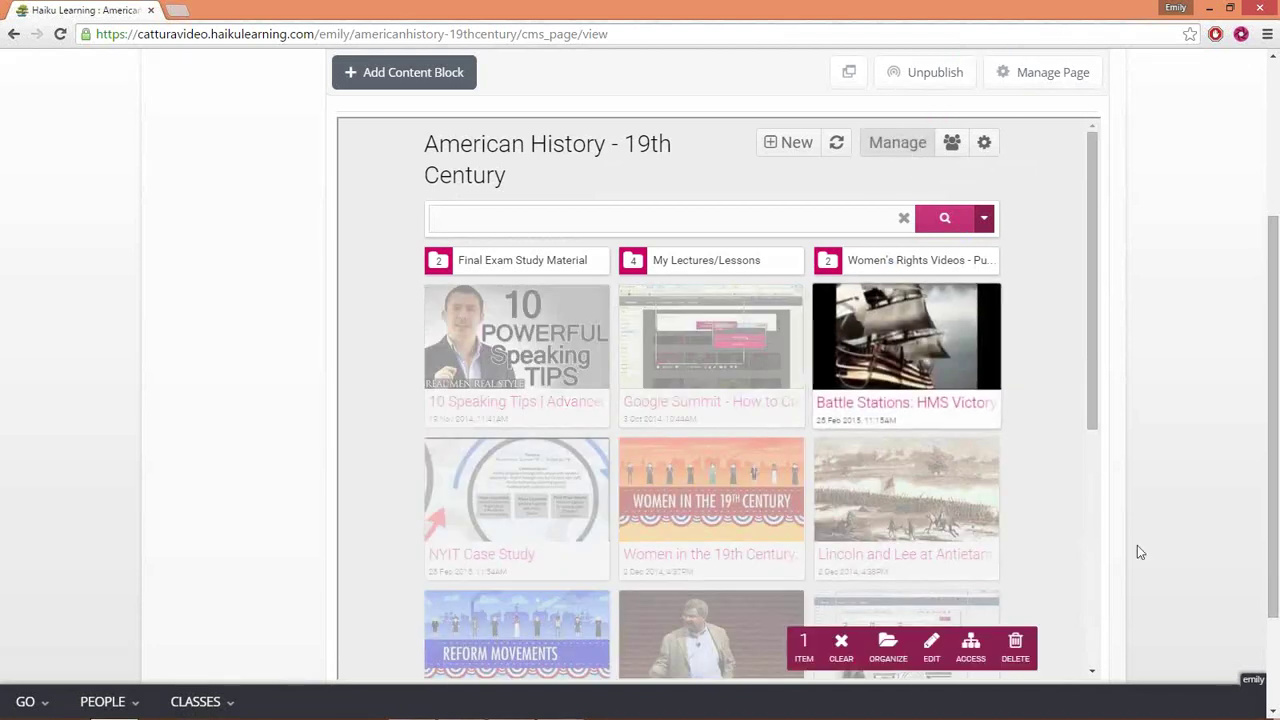
left_click(899, 648)
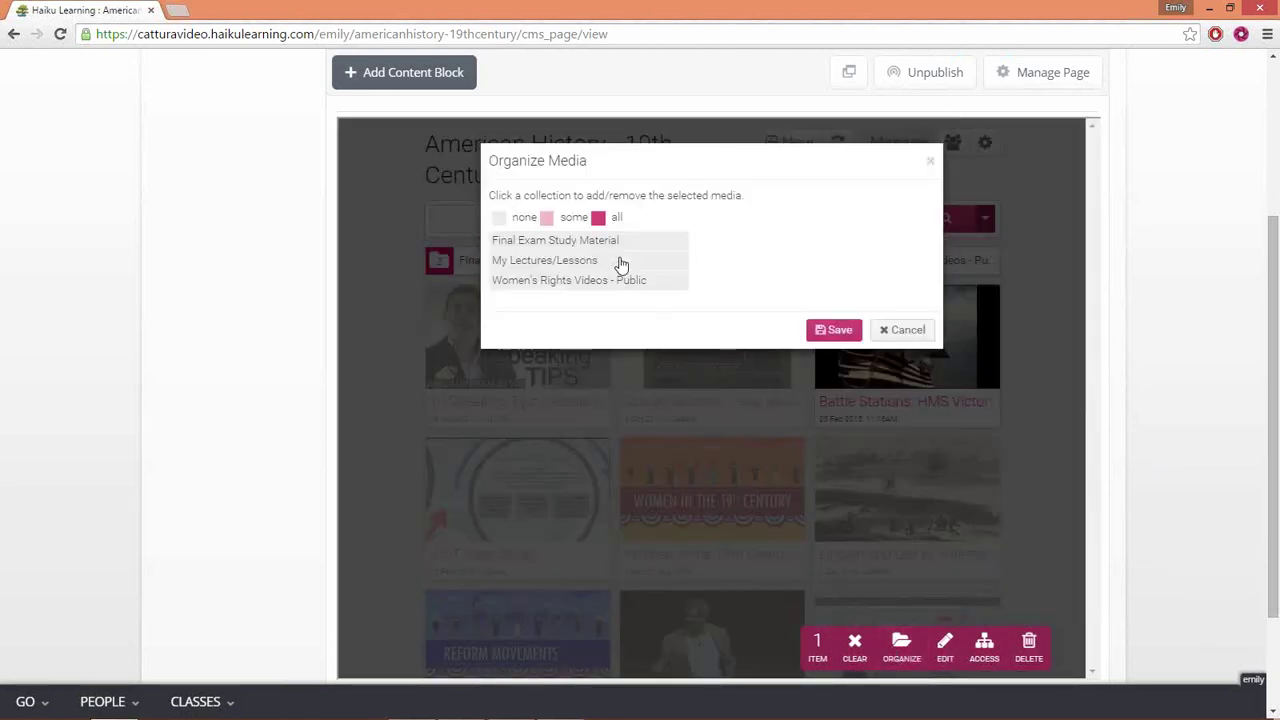
left_click(900, 331)
left_click(914, 143)
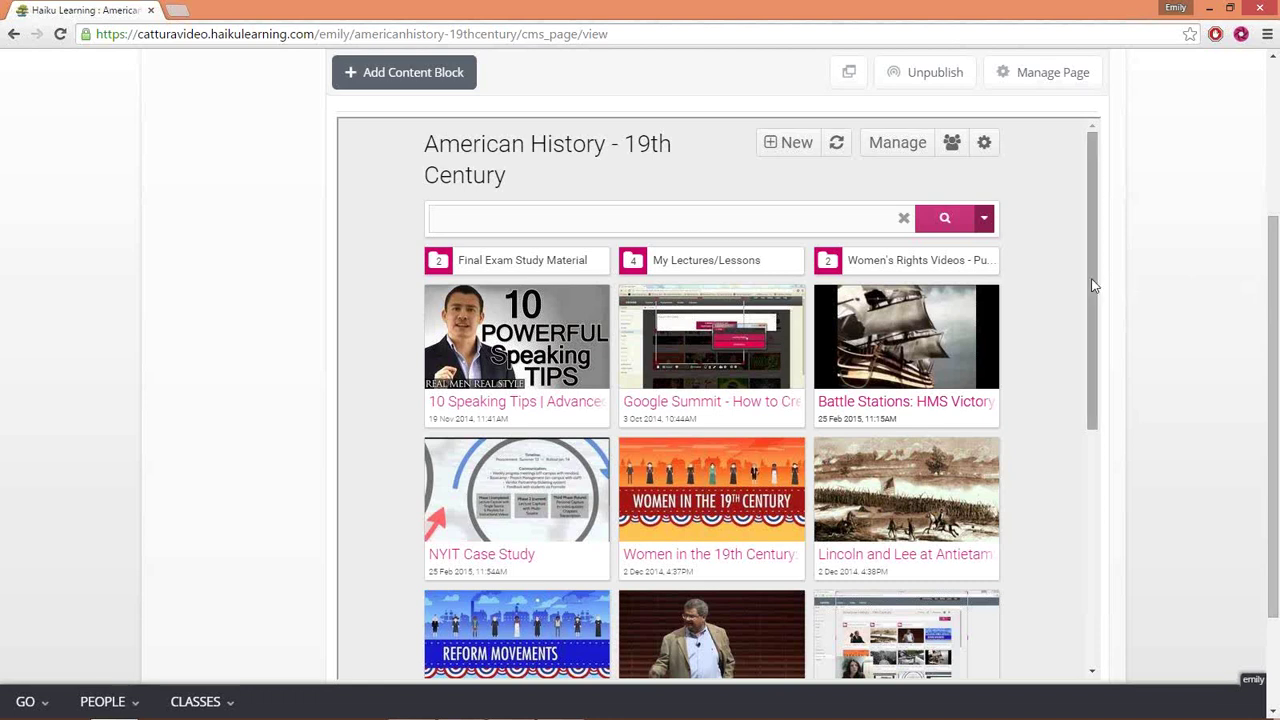
- Scroll up the course page and return to PowerPoint on slide 5, 'Let's See it in Action!'
left_click_drag(1277, 350, 1277, 265)
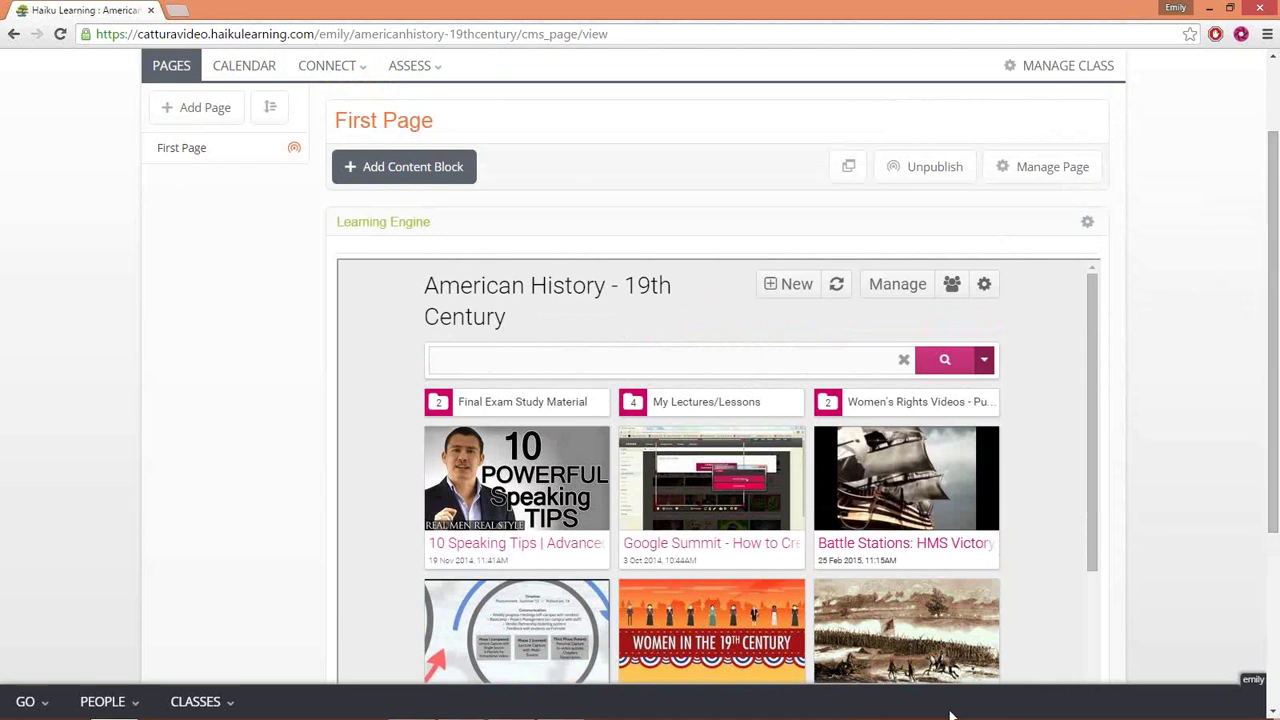
mouse_move(955, 717)
left_click(410, 706)
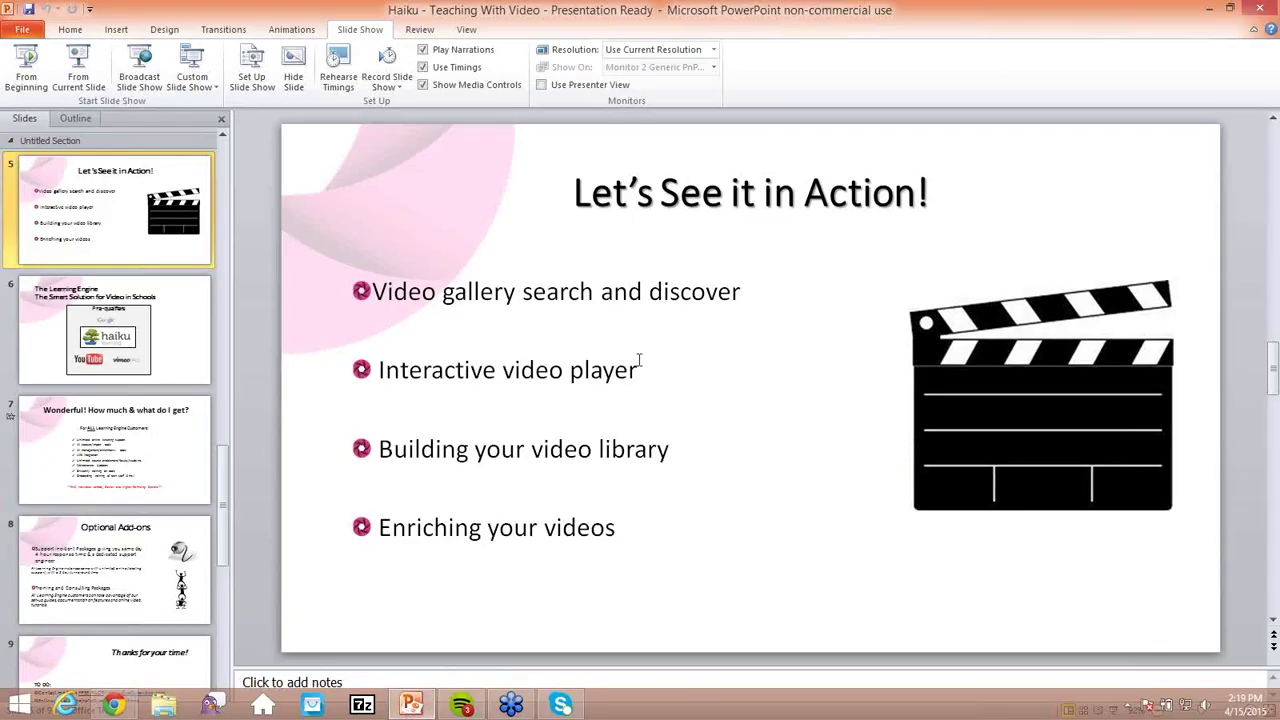